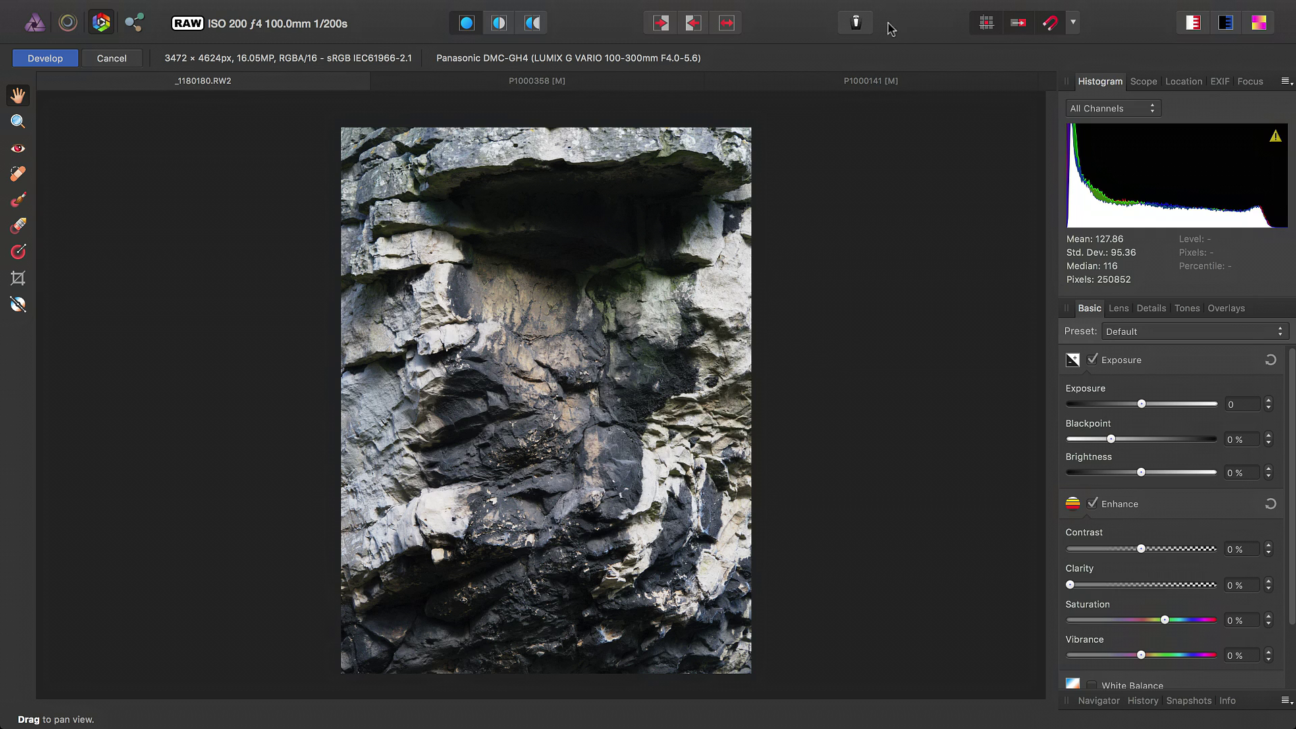
# Set the Develop Assistant's tone curve option to Take no action and close the assistant.
pyautogui.click(867, 24)
pyautogui.click(621, 337)
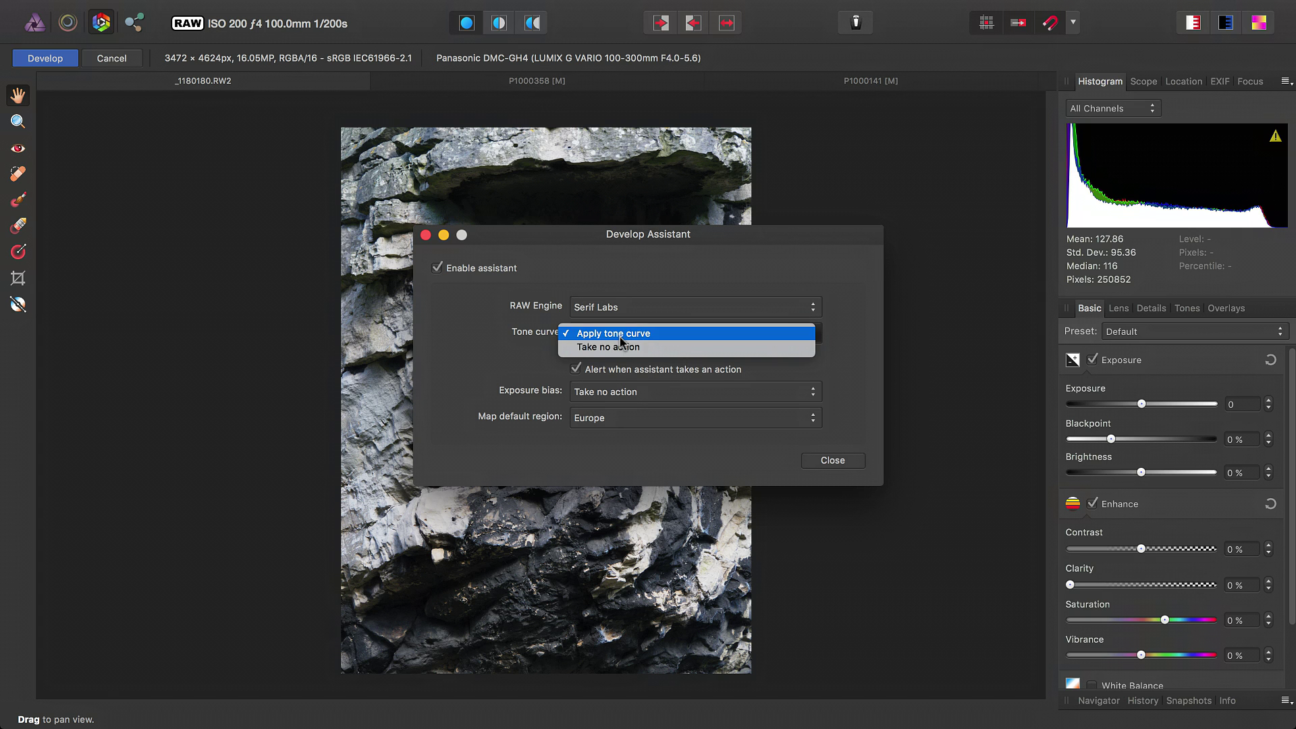
pyautogui.click(621, 347)
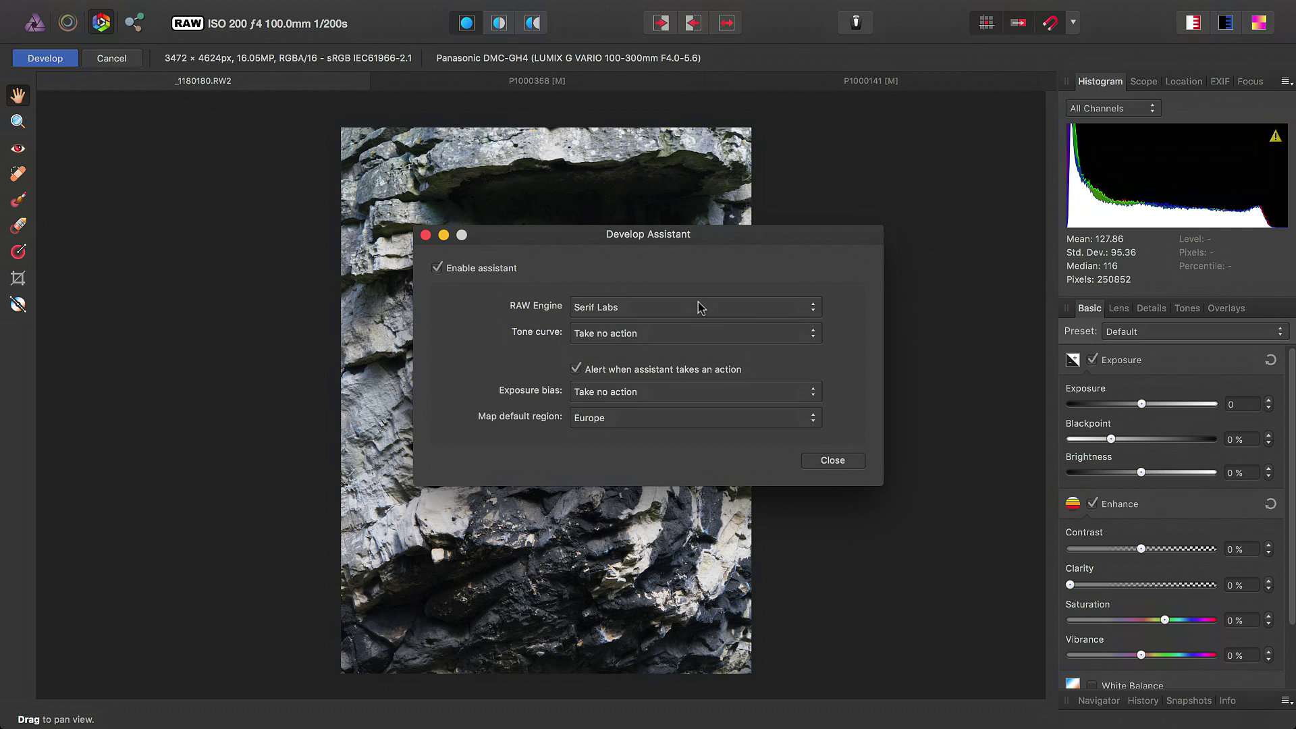
pyautogui.moveTo(628, 241); pyautogui.dragTo(951, 126)
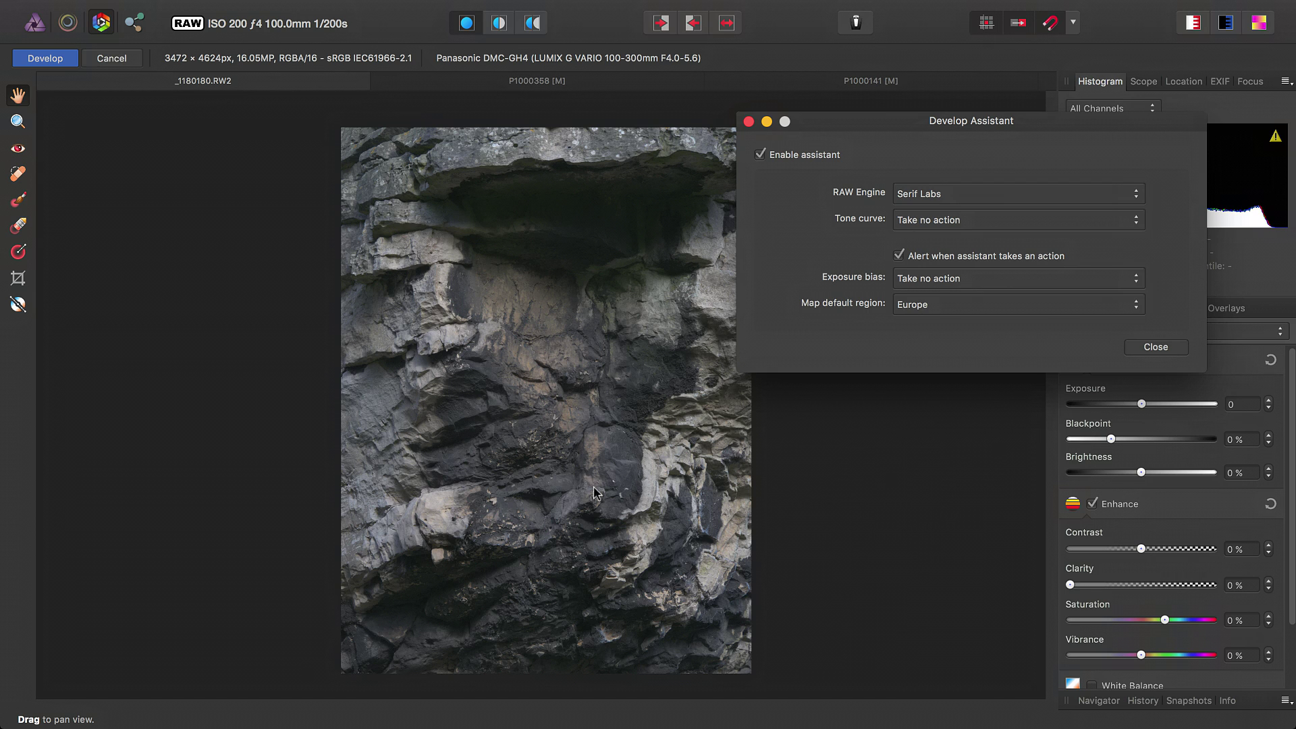
pyautogui.click(1147, 344)
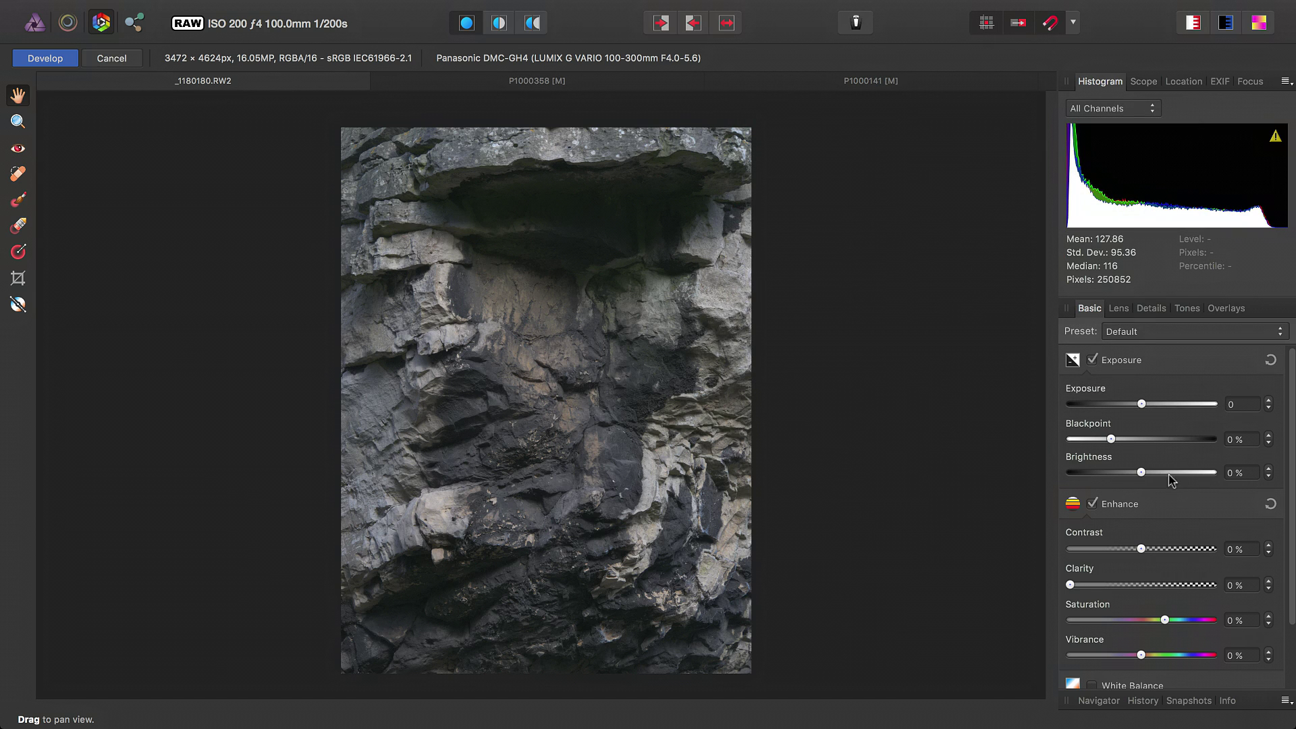
# Lower the highlights and raise the brightness of the RAW rock-face photo, and develop it.
pyautogui.scroll(-3, 1291, 431)
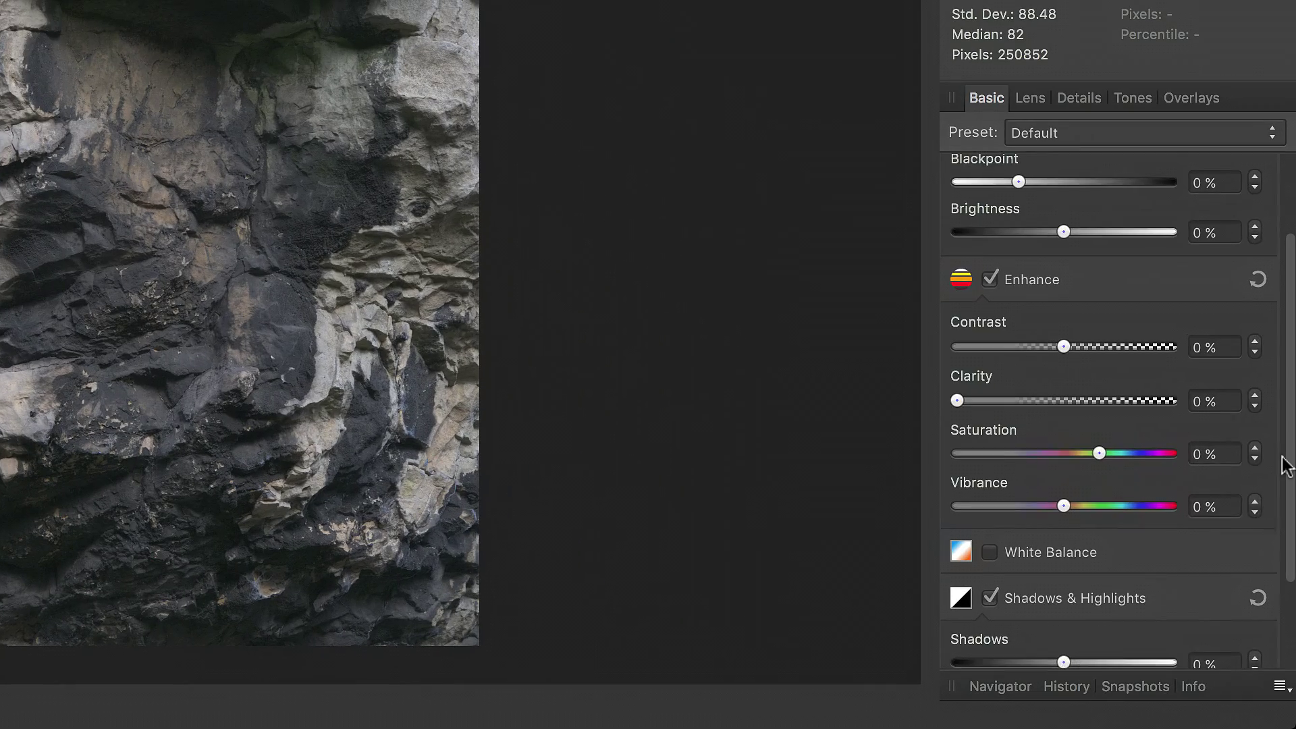
pyautogui.scroll(-2, 1175, 633)
pyautogui.moveTo(1064, 598); pyautogui.dragTo(946, 601)
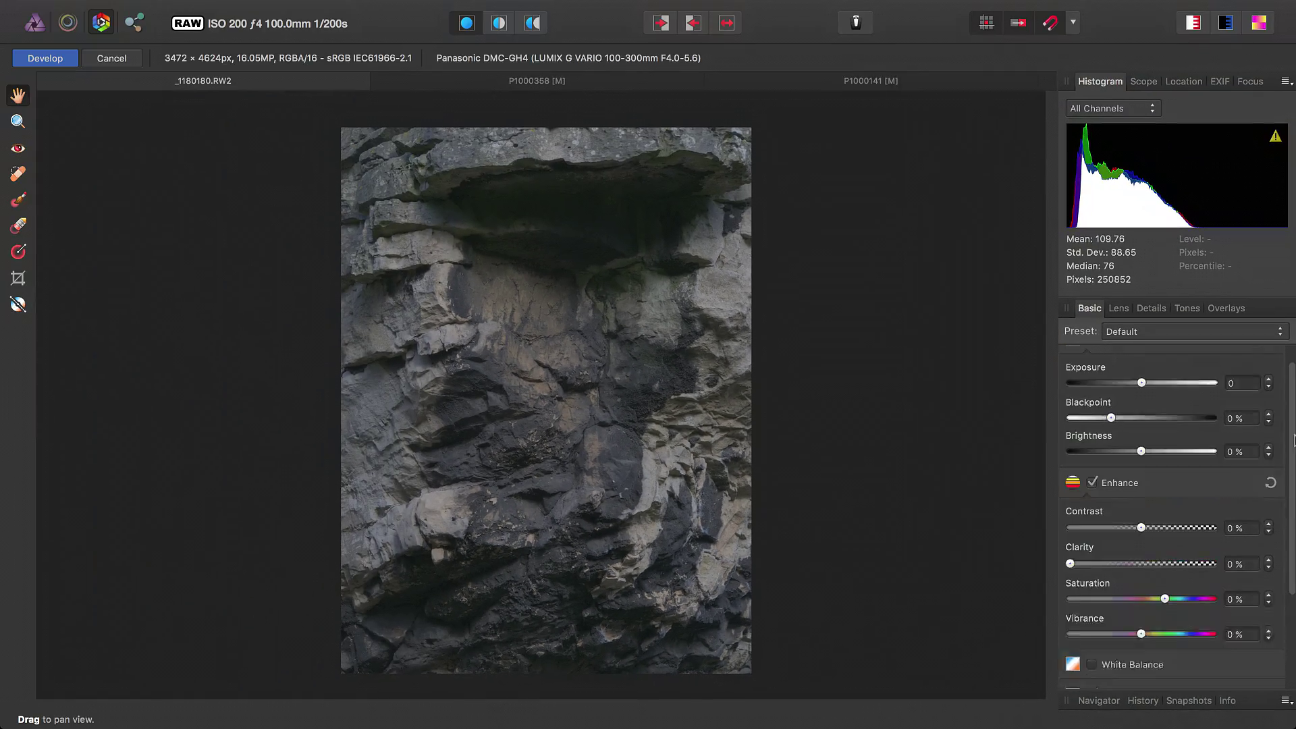
pyautogui.scroll(3, 1115, 405)
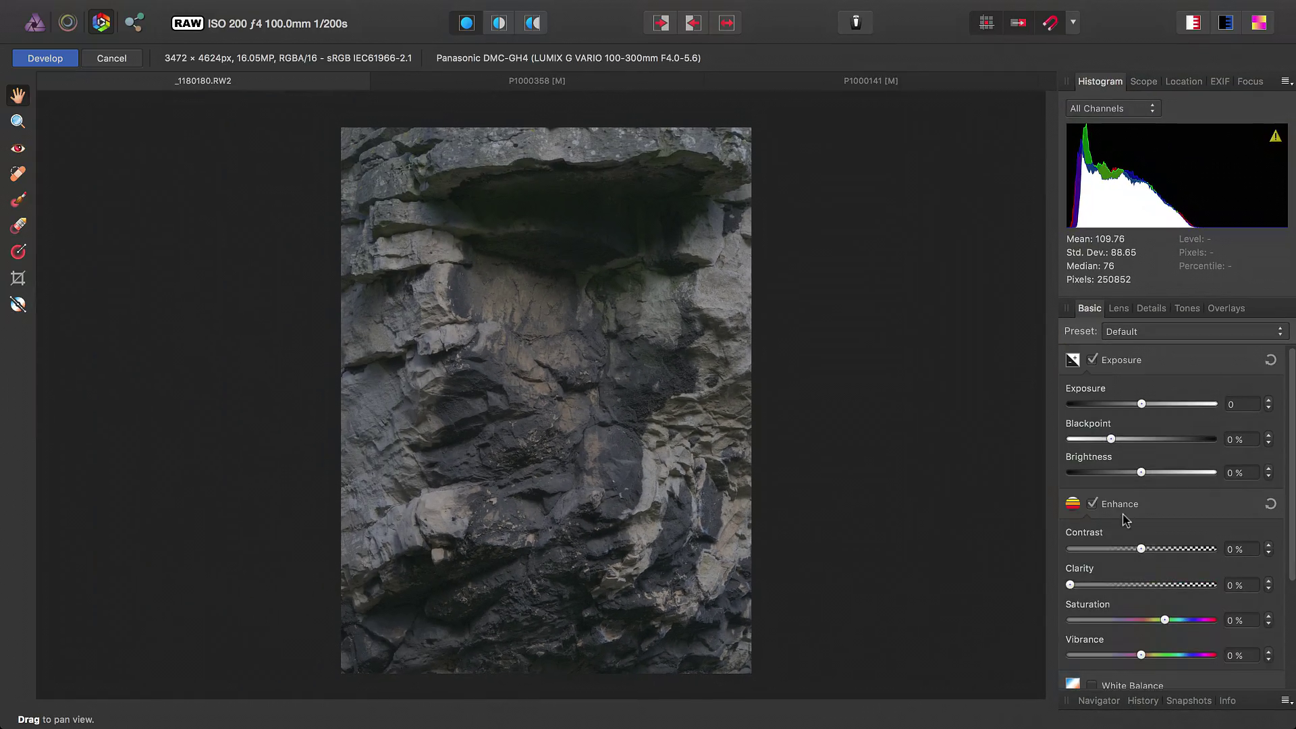
pyautogui.moveTo(1064, 345); pyautogui.dragTo(1102, 346)
pyautogui.moveTo(1165, 477); pyautogui.dragTo(1195, 472)
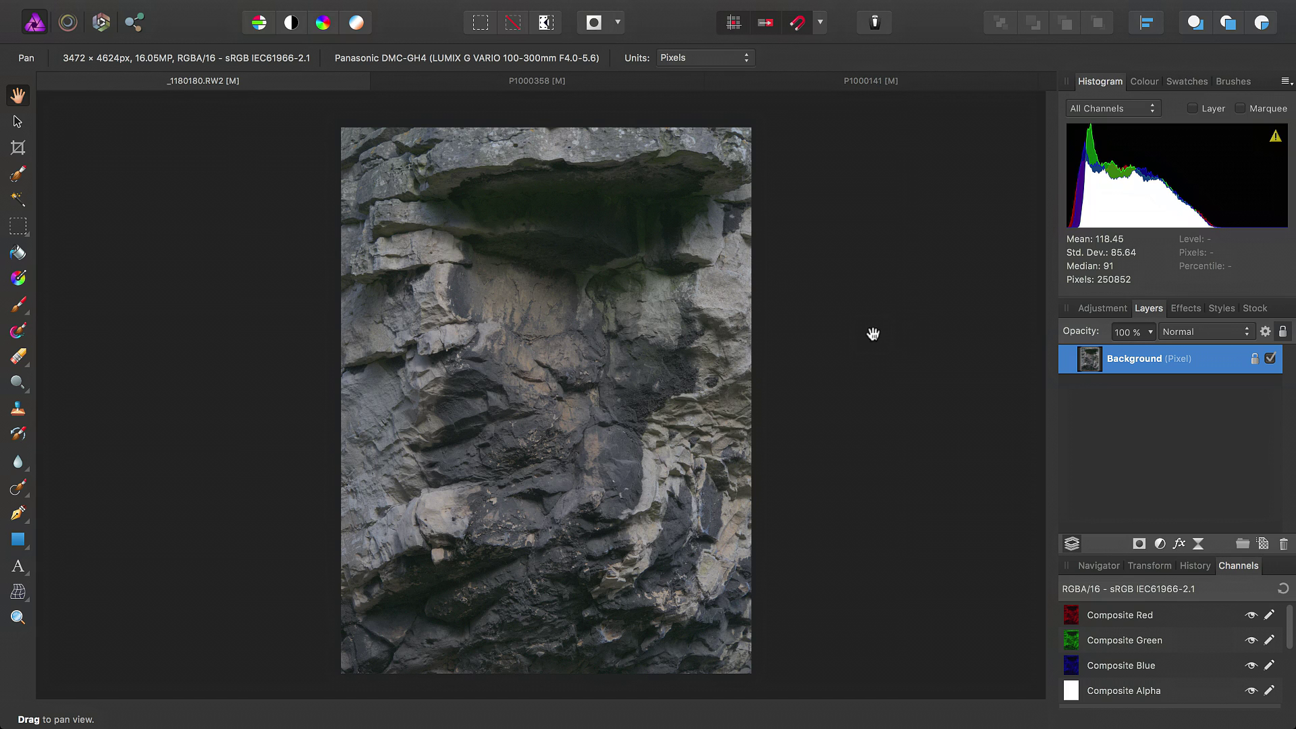
# Add a Recolour adjustment layer over the rock photo with hue 24.6° and saturation 59%.
pyautogui.click(361, 10)
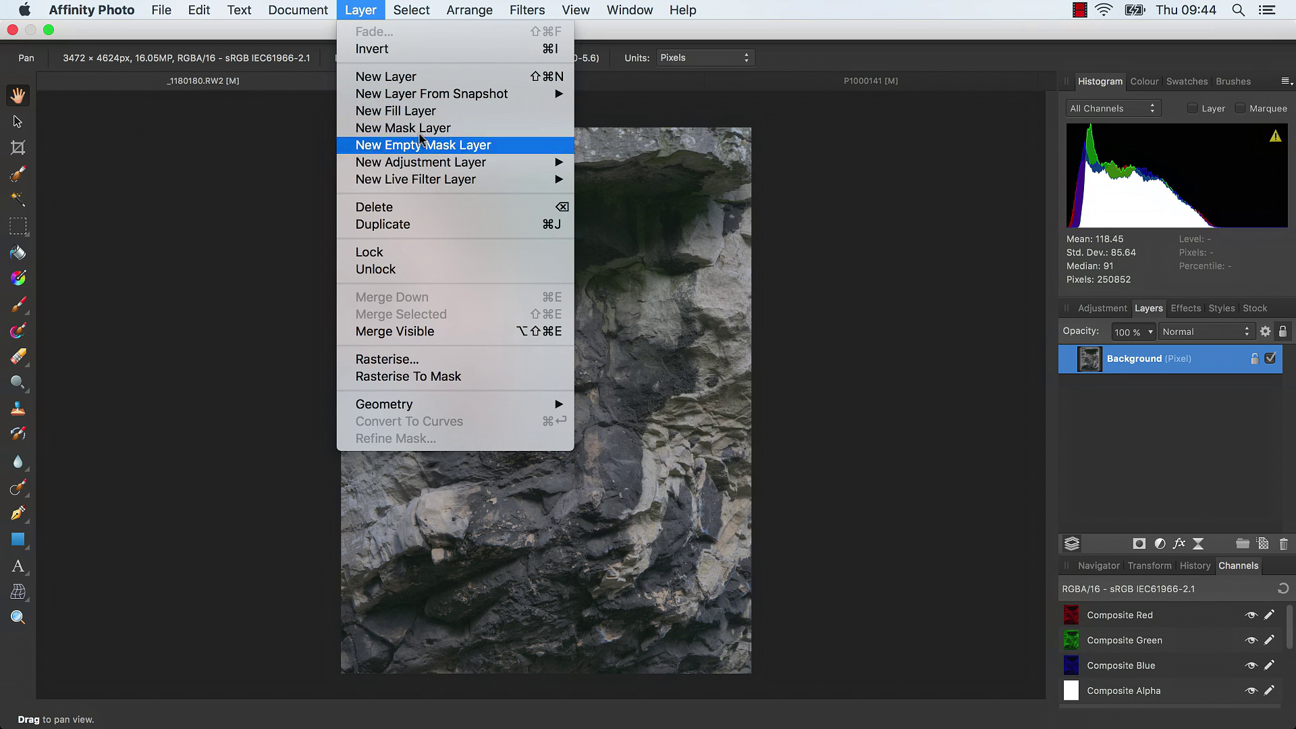
pyautogui.moveTo(433, 160)
pyautogui.click(696, 380)
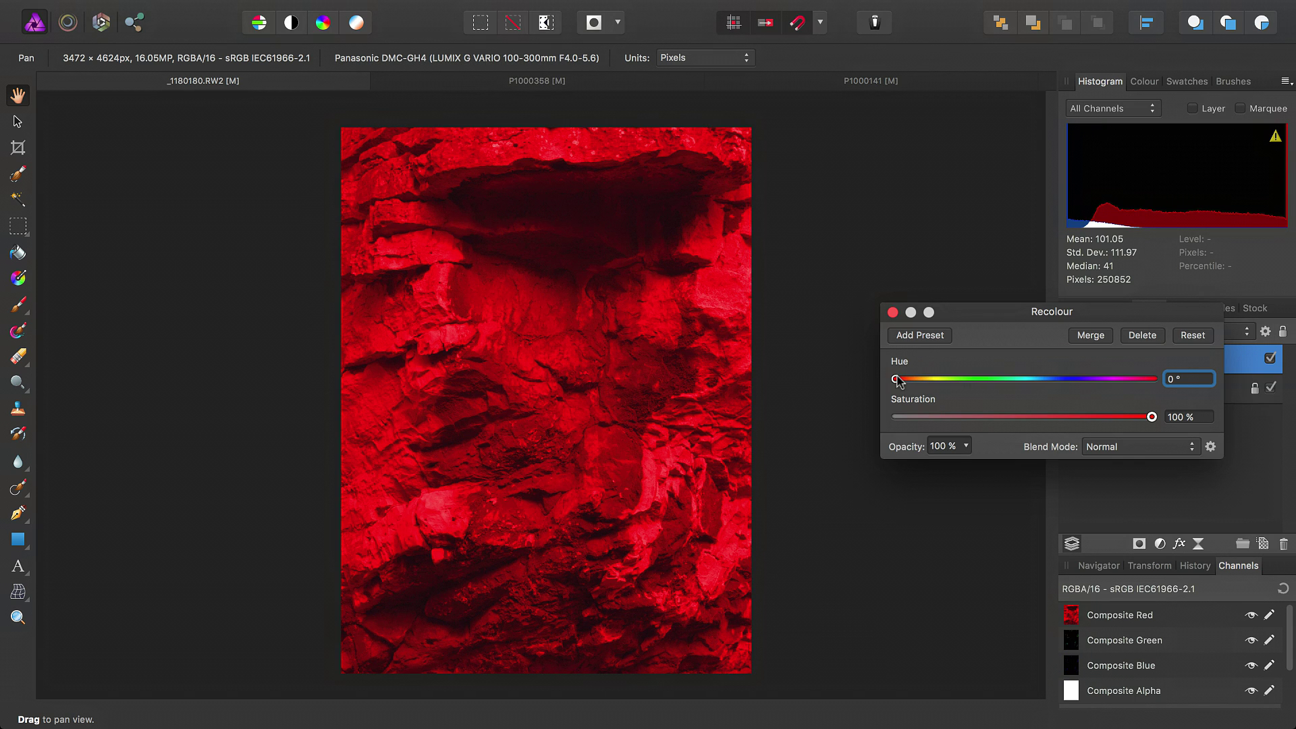
pyautogui.moveTo(897, 379); pyautogui.dragTo(914, 380)
pyautogui.moveTo(1019, 312); pyautogui.dragTo(851, 112)
pyautogui.moveTo(988, 216); pyautogui.dragTo(878, 229)
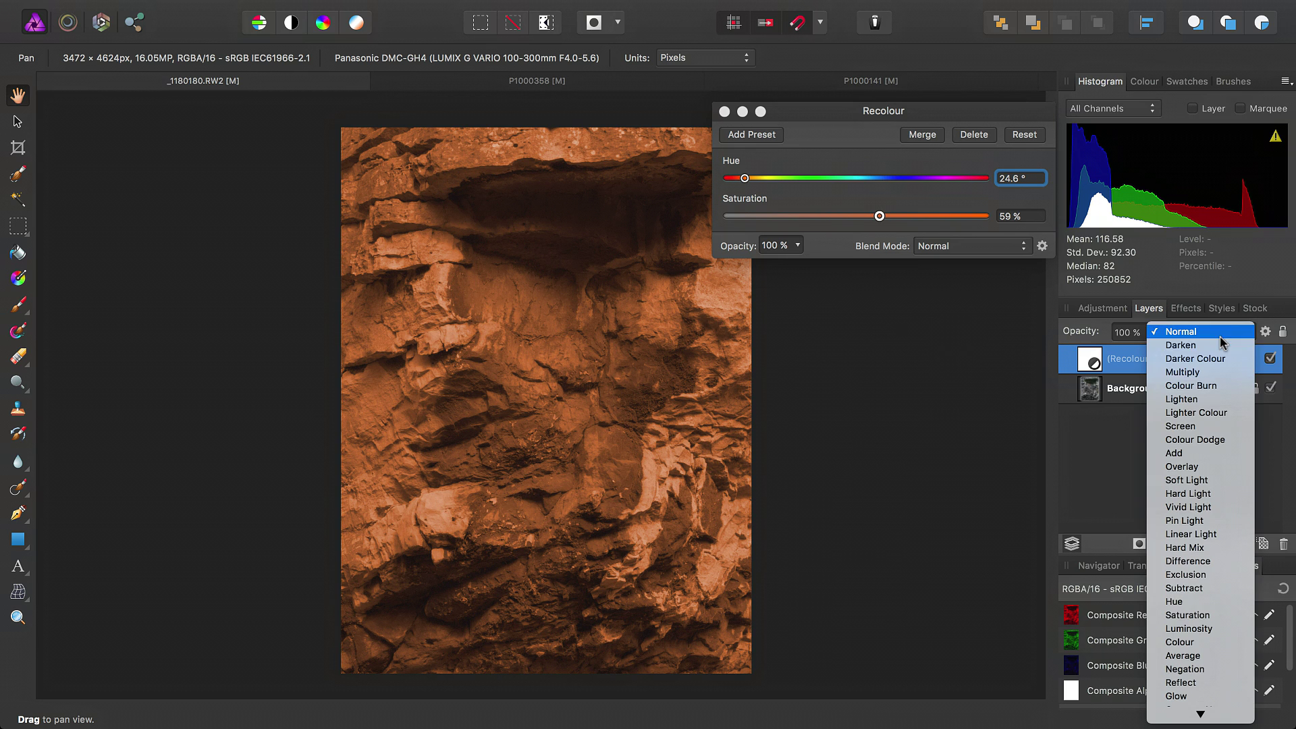
# Change the Recolour adjustment's blend mode to Reflect and reduce its saturation to 29%.
pyautogui.click(1219, 334)
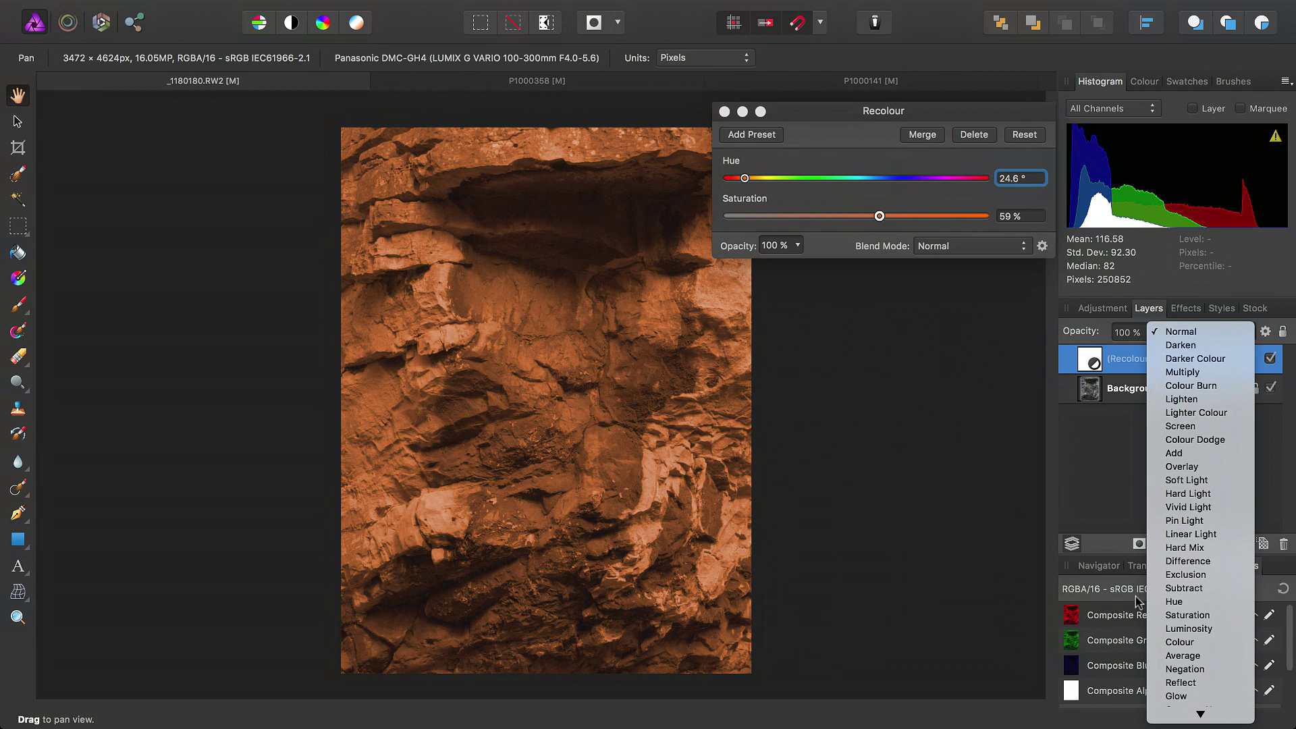
pyautogui.click(1193, 686)
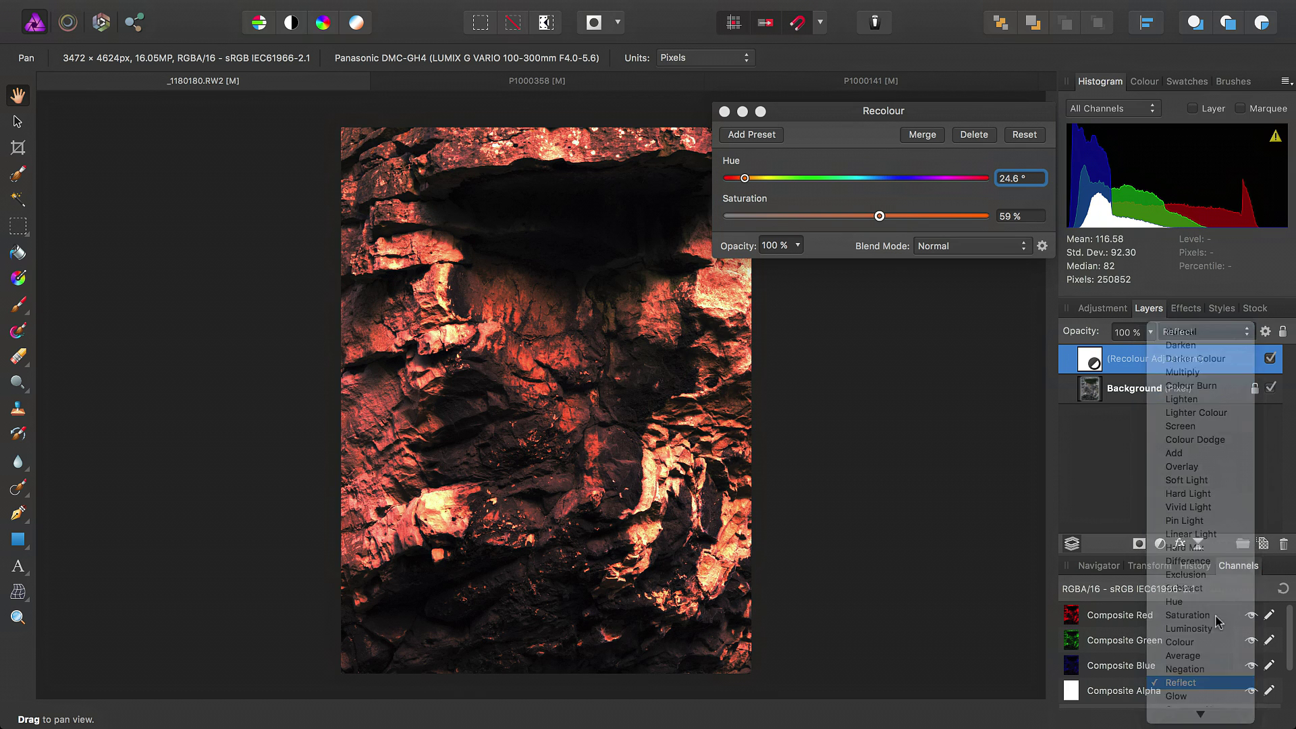
pyautogui.moveTo(891, 123); pyautogui.dragTo(967, 231)
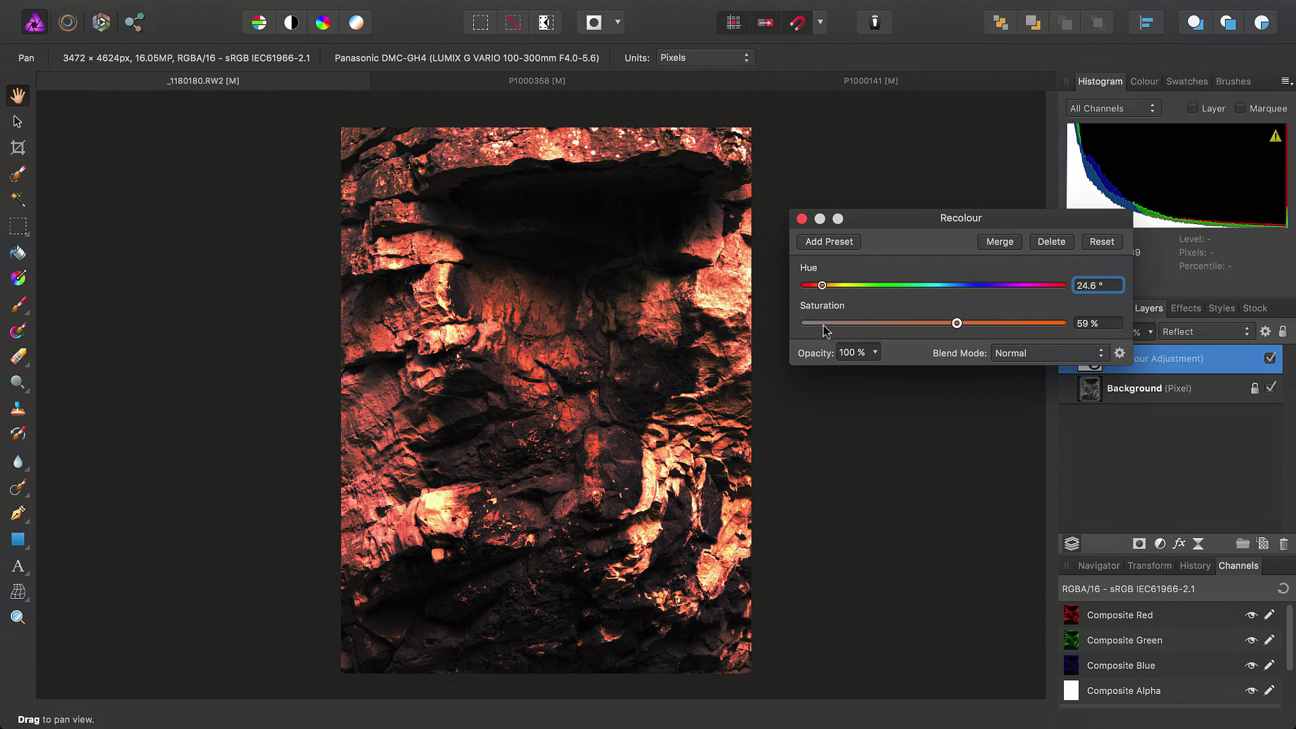
pyautogui.moveTo(958, 324); pyautogui.dragTo(841, 324)
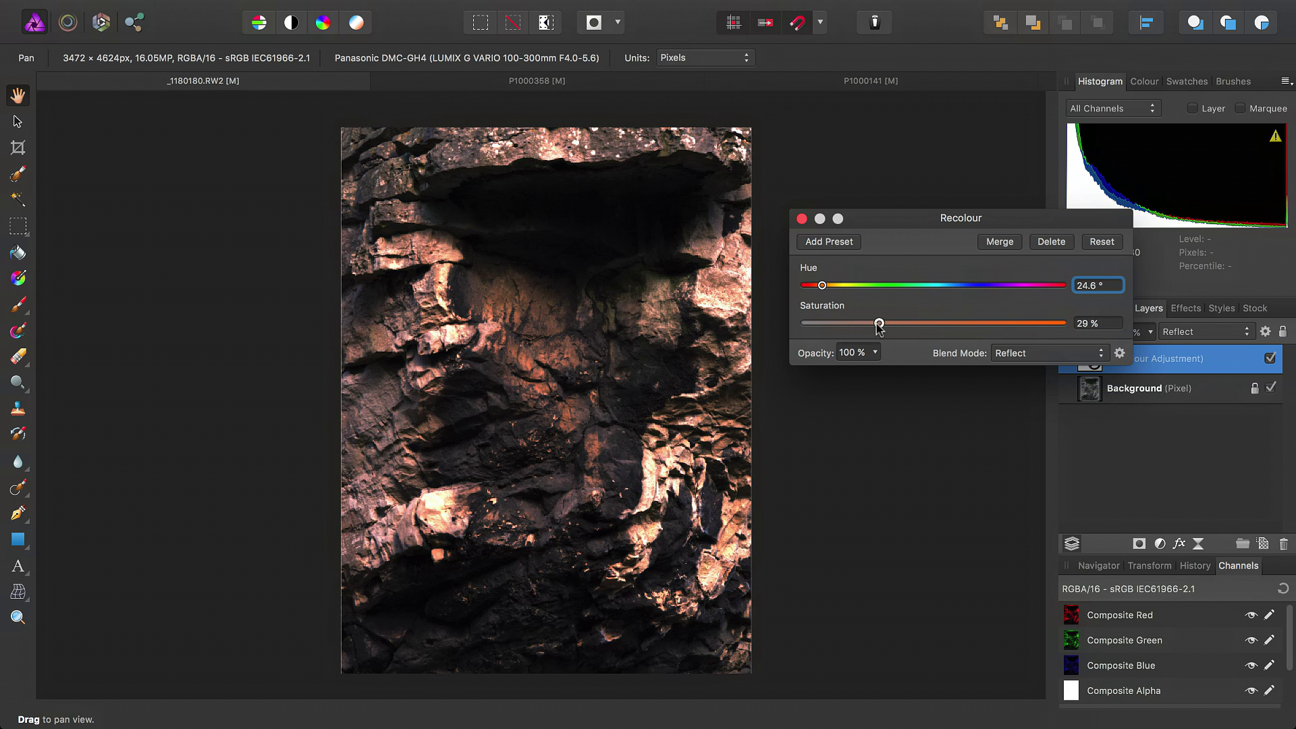
pyautogui.click(801, 219)
# Inspect the rock detail up close, comparing the image with the Recolour adjustment hidden and shown.
pyautogui.moveTo(645, 497); pyautogui.dragTo(659, 451)
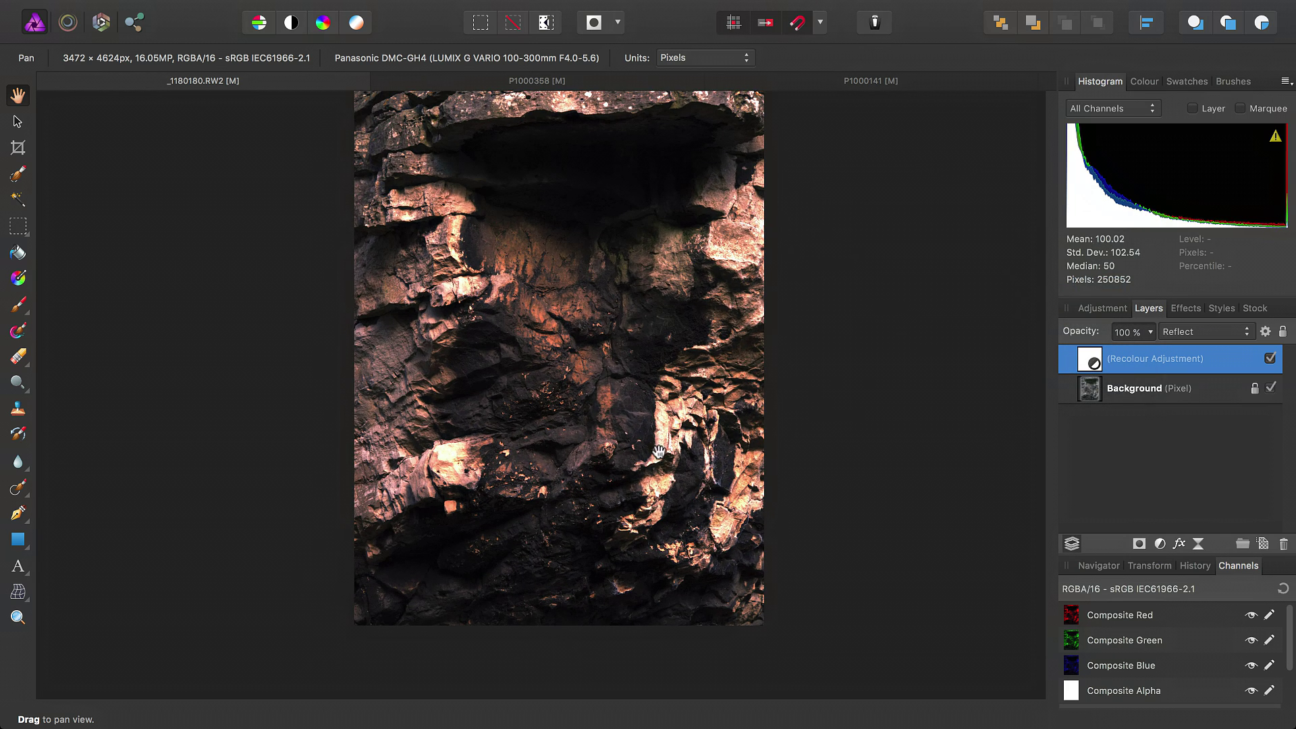
pyautogui.scroll(5, 611, 465)
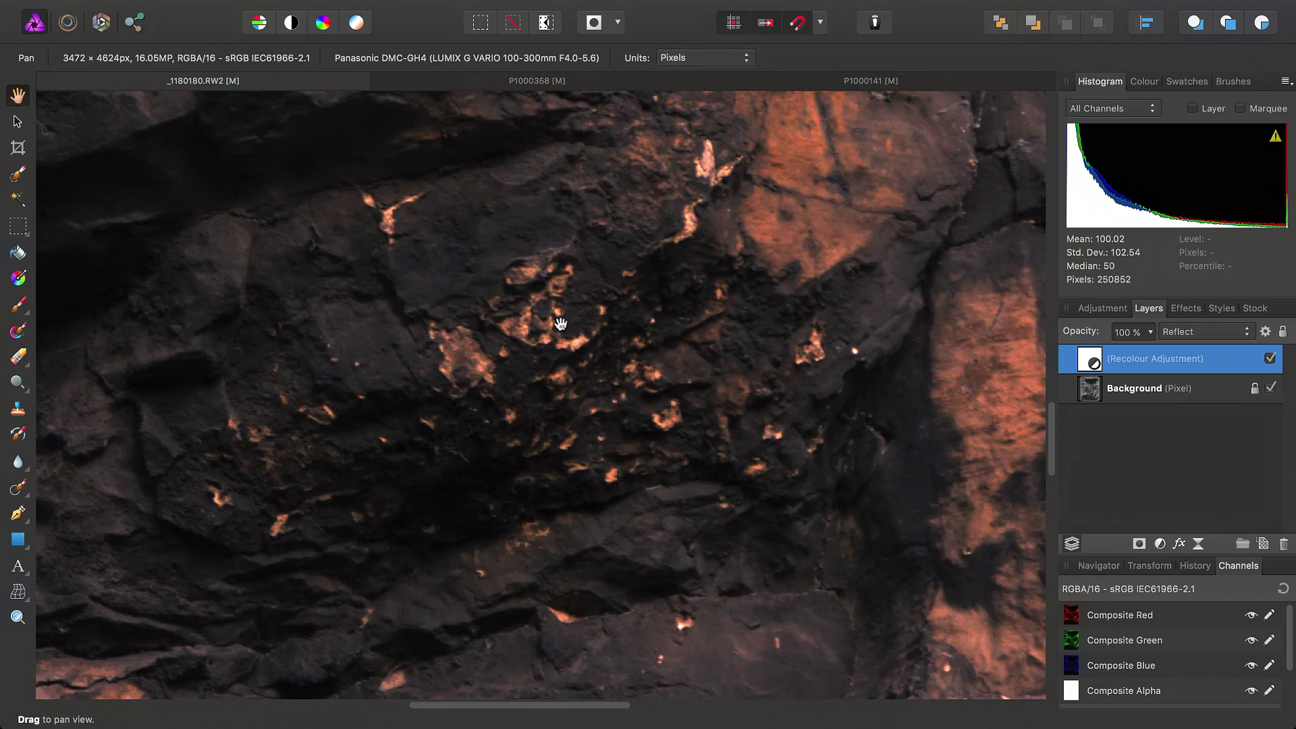
pyautogui.scroll(-4, 559, 324)
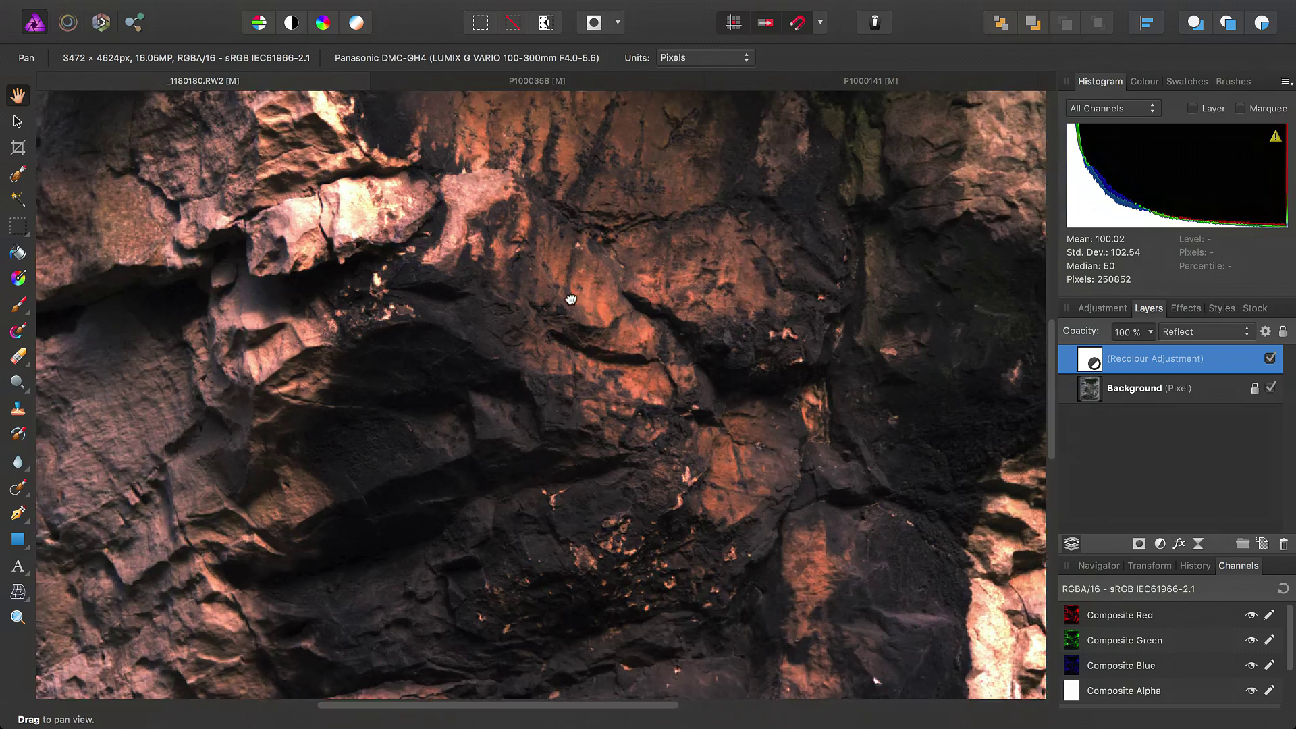
pyautogui.moveTo(571, 299); pyautogui.dragTo(701, 530)
pyautogui.moveTo(697, 301); pyautogui.dragTo(715, 229)
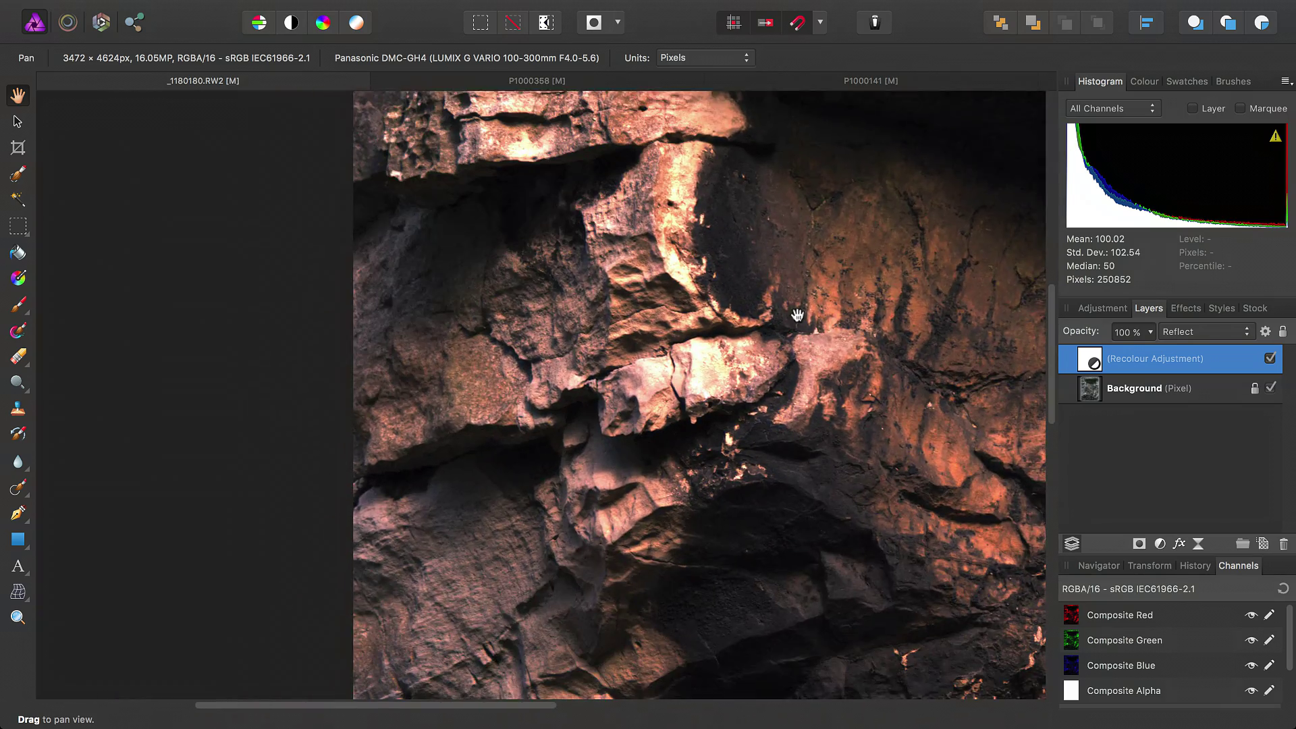
pyautogui.moveTo(687, 326); pyautogui.dragTo(446, 190)
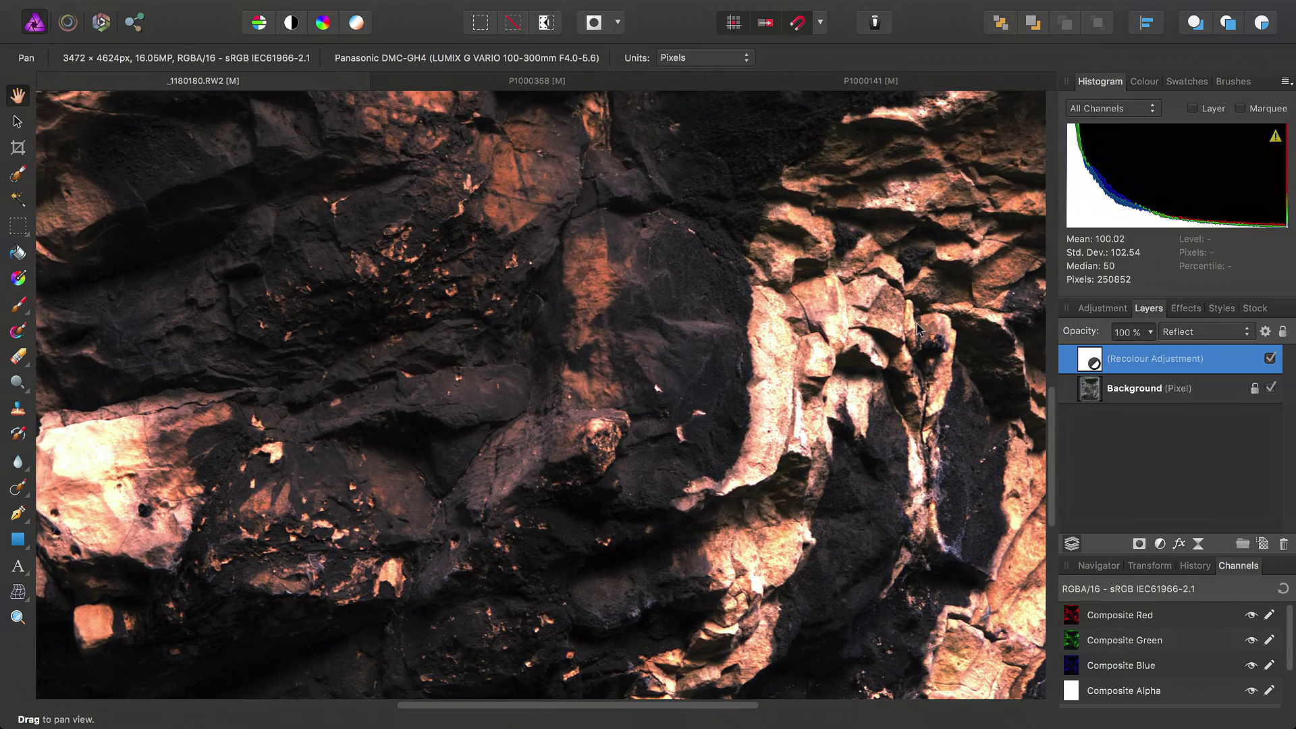
pyautogui.click(1268, 358)
pyautogui.moveTo(682, 448); pyautogui.dragTo(906, 386)
pyautogui.moveTo(575, 448); pyautogui.dragTo(799, 515)
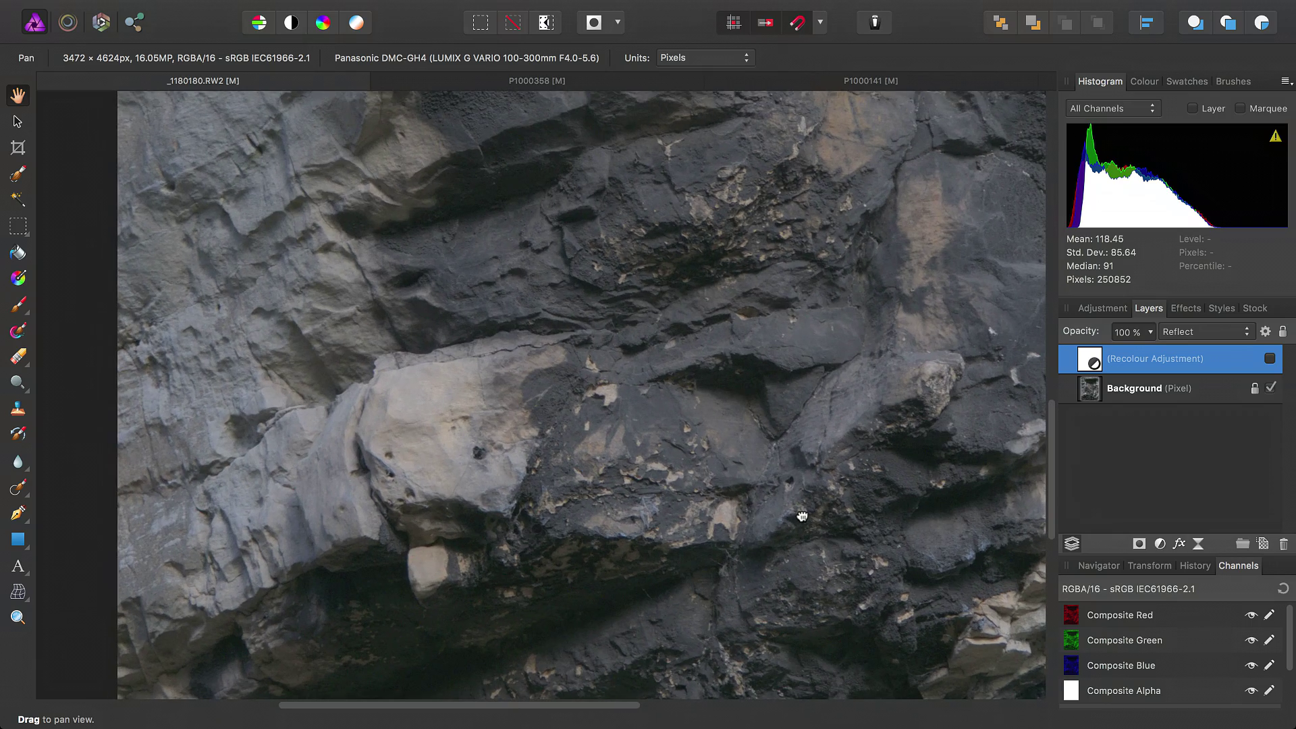
pyautogui.click(1269, 361)
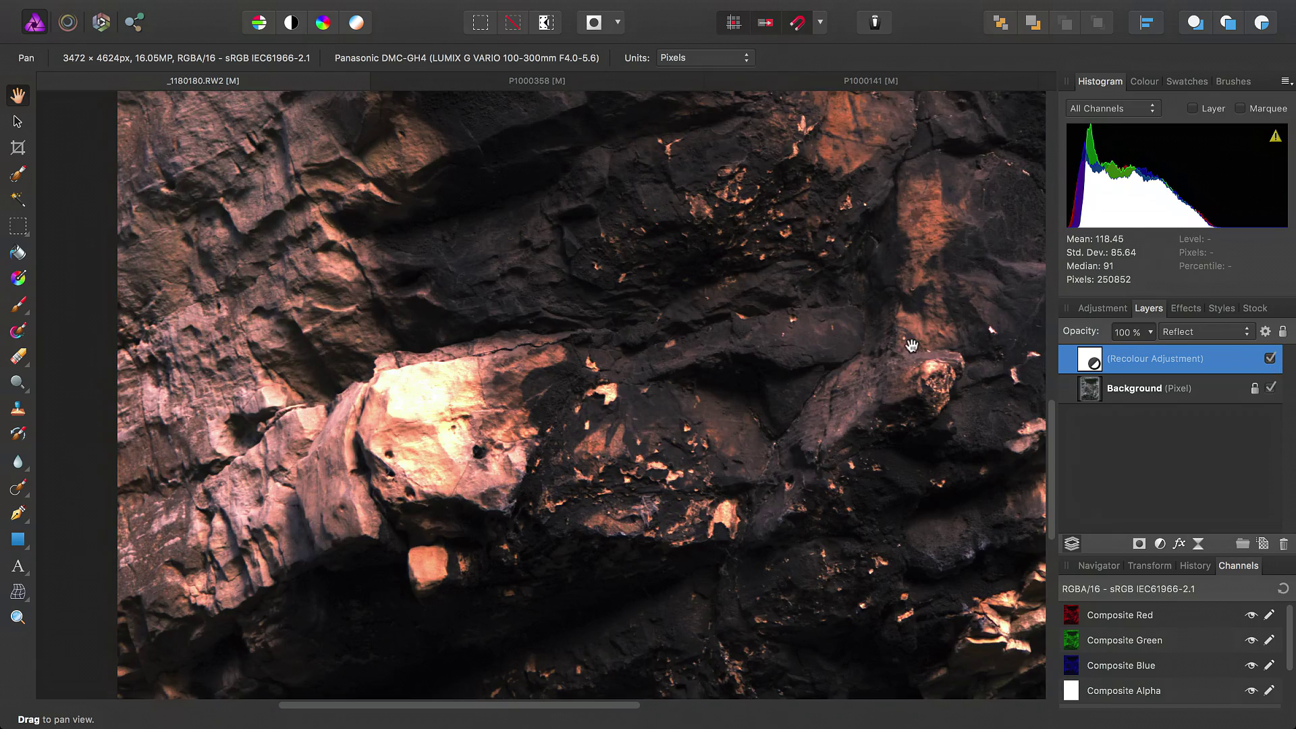
# Examine the dark overhang and the lit rock areas close up, and return to viewing the whole photo.
pyautogui.moveTo(870, 176); pyautogui.dragTo(905, 470)
pyautogui.moveTo(777, 264); pyautogui.dragTo(833, 538)
pyautogui.moveTo(829, 203)
pyautogui.mouseDown()
pyautogui.moveTo(825, 324)
pyautogui.moveTo(579, 434)
pyautogui.moveTo(466, 422)
pyautogui.mouseUp()
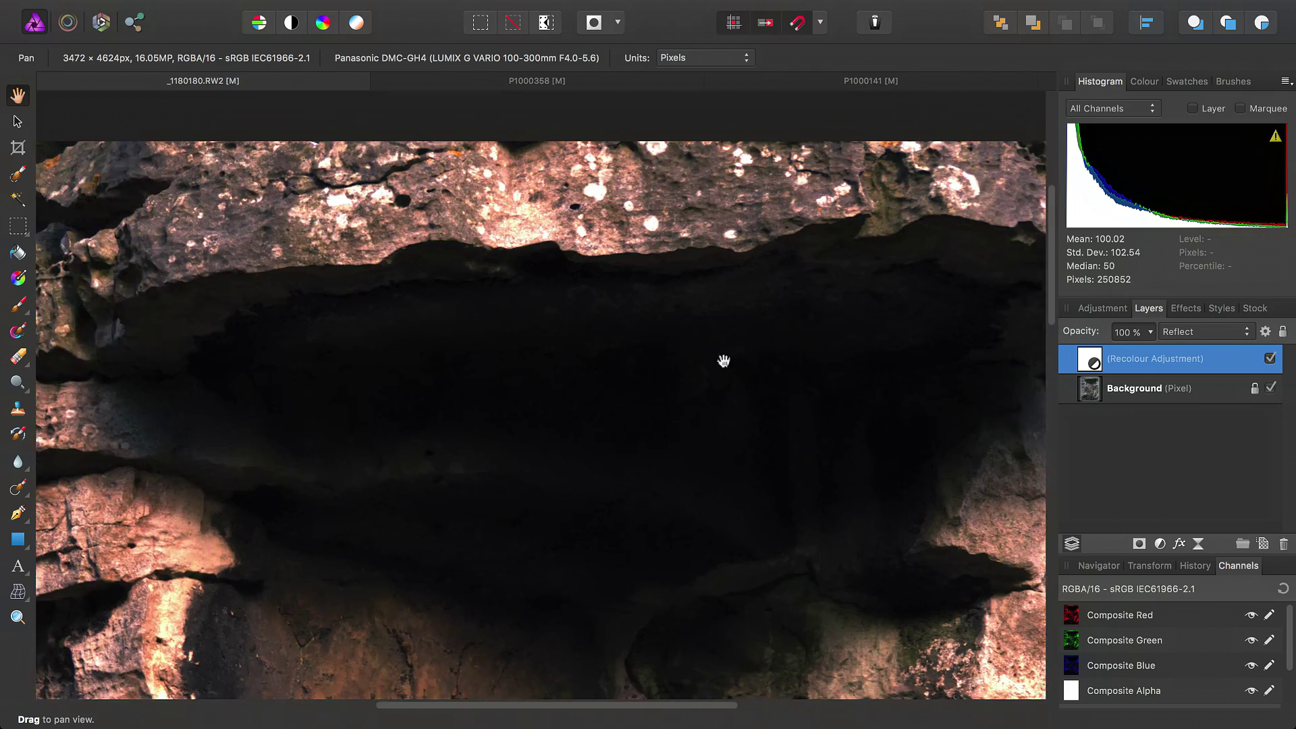
pyautogui.moveTo(722, 362); pyautogui.dragTo(580, 342)
pyautogui.moveTo(668, 311); pyautogui.dragTo(648, 94)
pyautogui.moveTo(712, 387); pyautogui.dragTo(685, 139)
pyautogui.moveTo(698, 302); pyautogui.dragTo(702, 281)
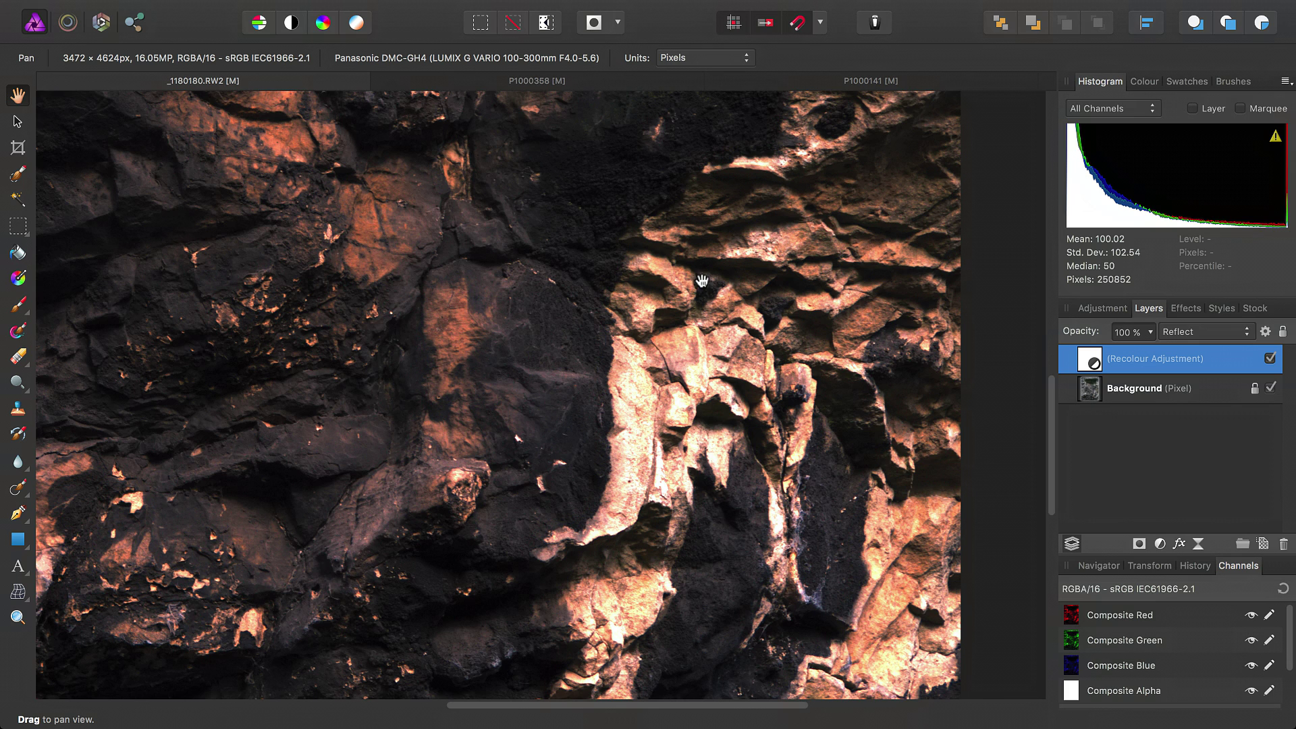
pyautogui.press('super+0')
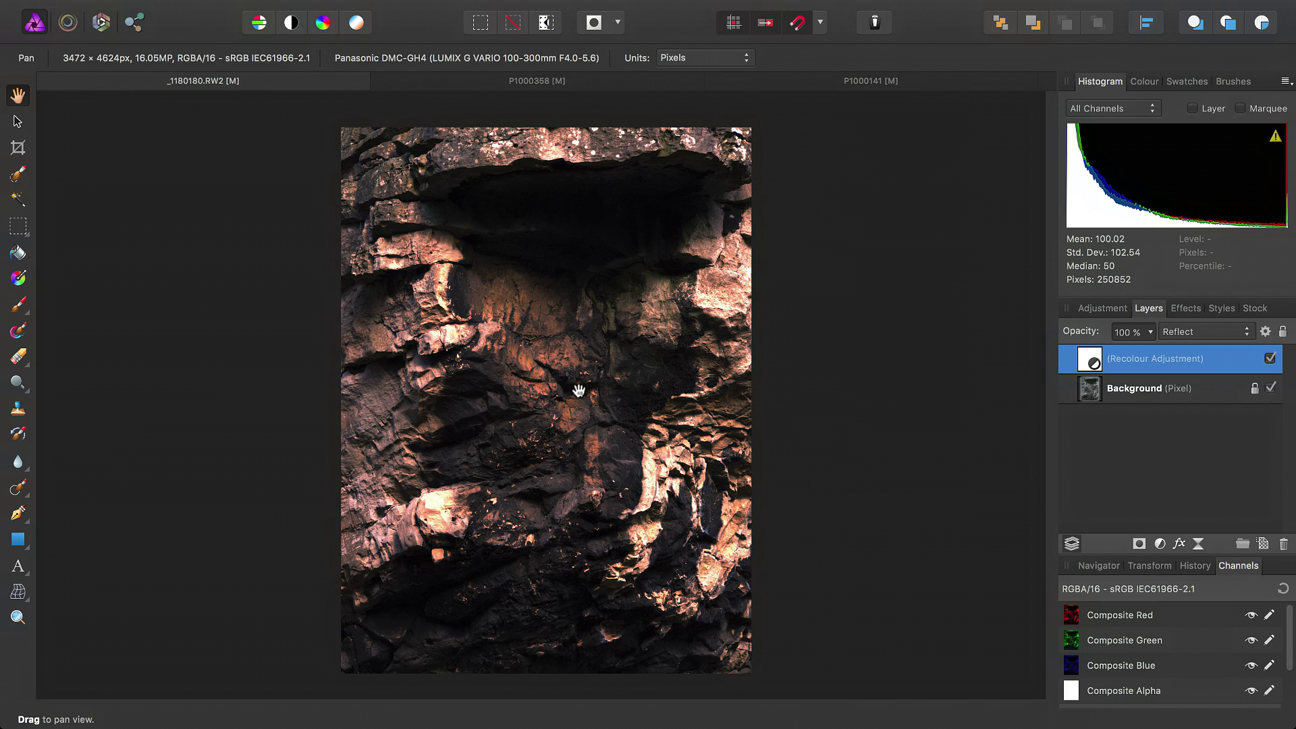
# Switch to the P1000358 beach photo and compare it with both Curves adjustments hidden and shown.
pyautogui.click(474, 79)
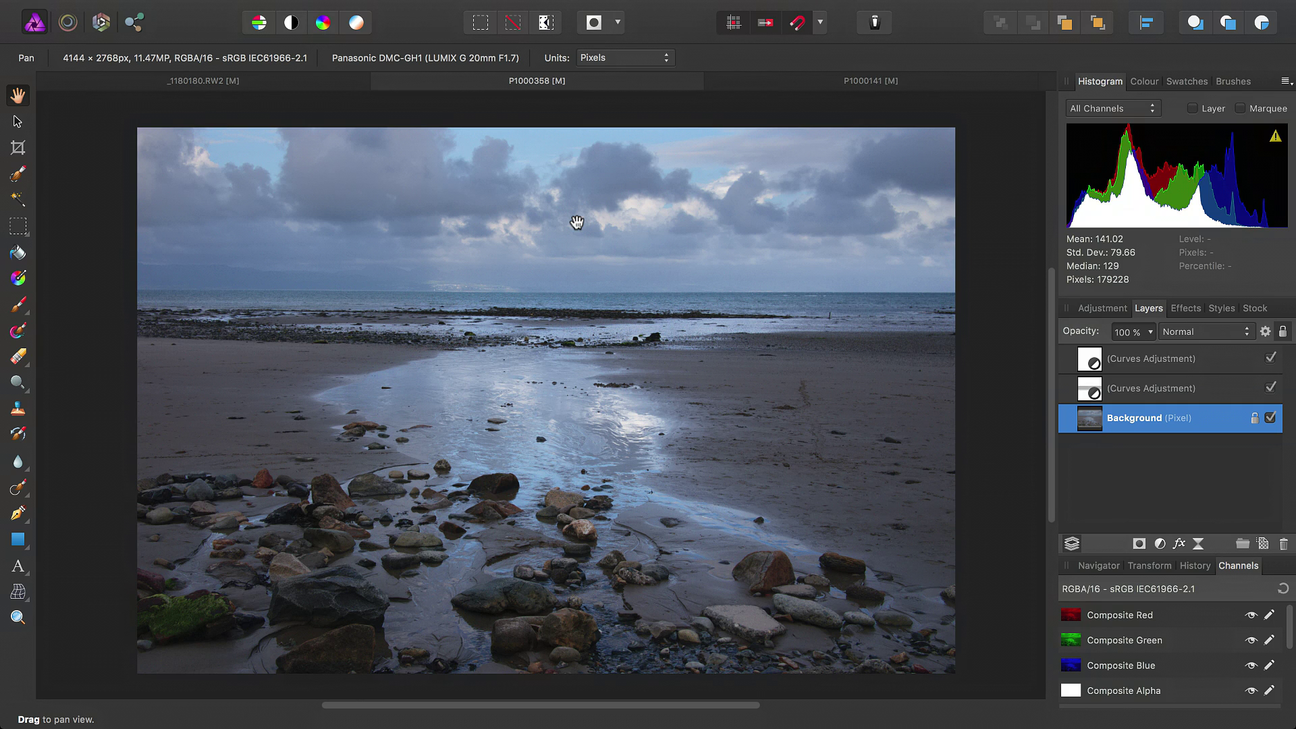
pyautogui.click(1123, 387)
pyautogui.keyDown('shift'); pyautogui.click(1145, 363); pyautogui.keyUp('shift')
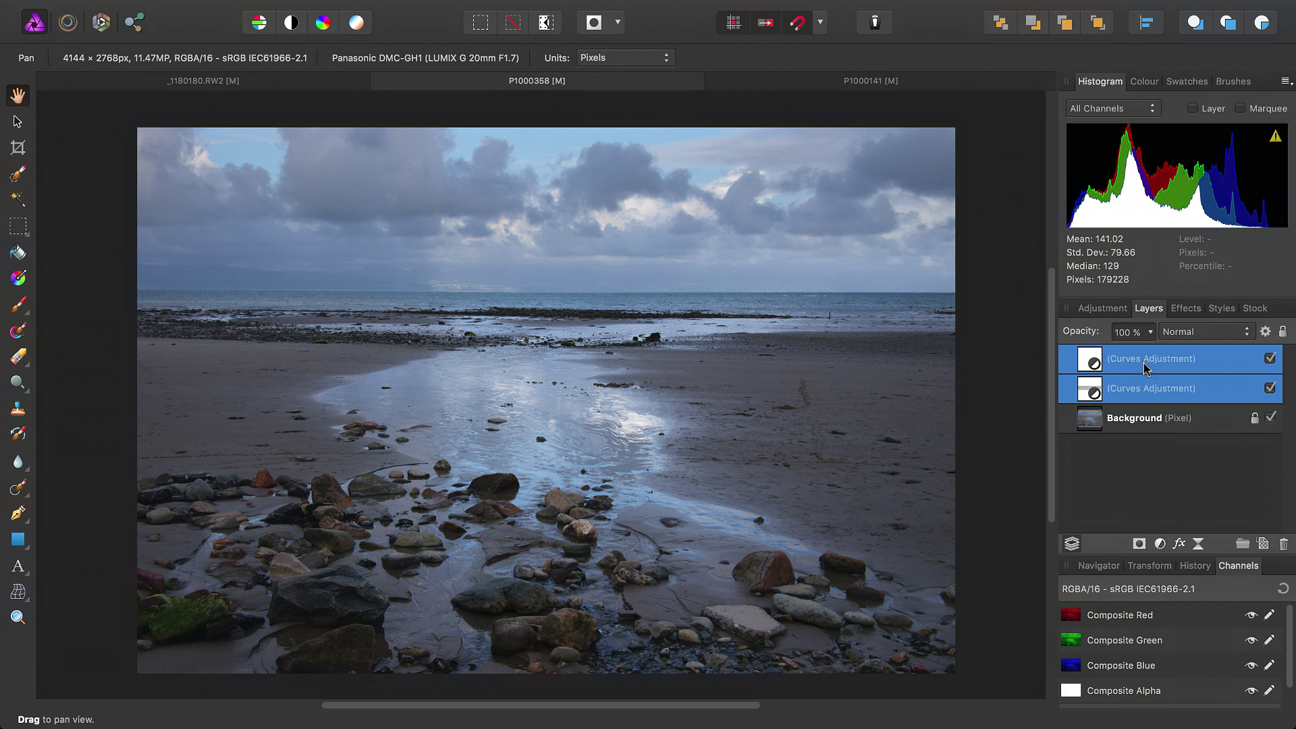
pyautogui.click(1270, 359)
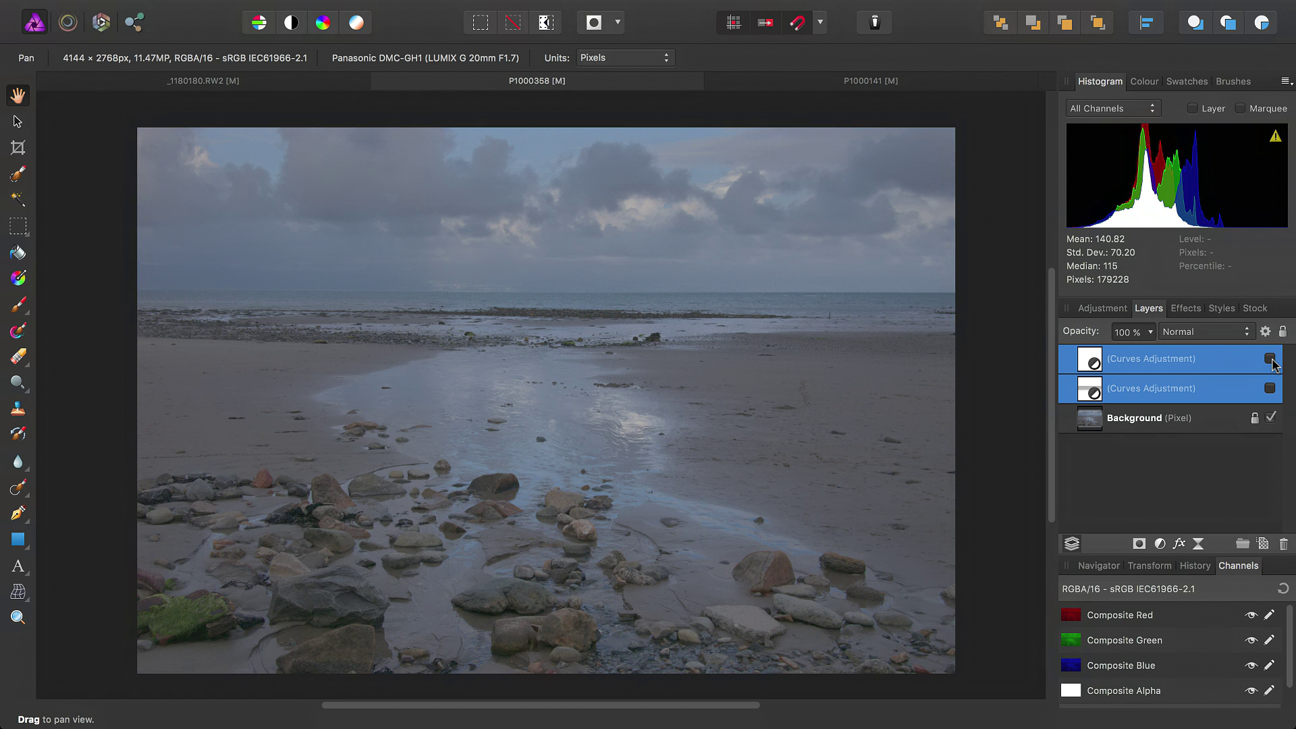
pyautogui.click(1270, 359)
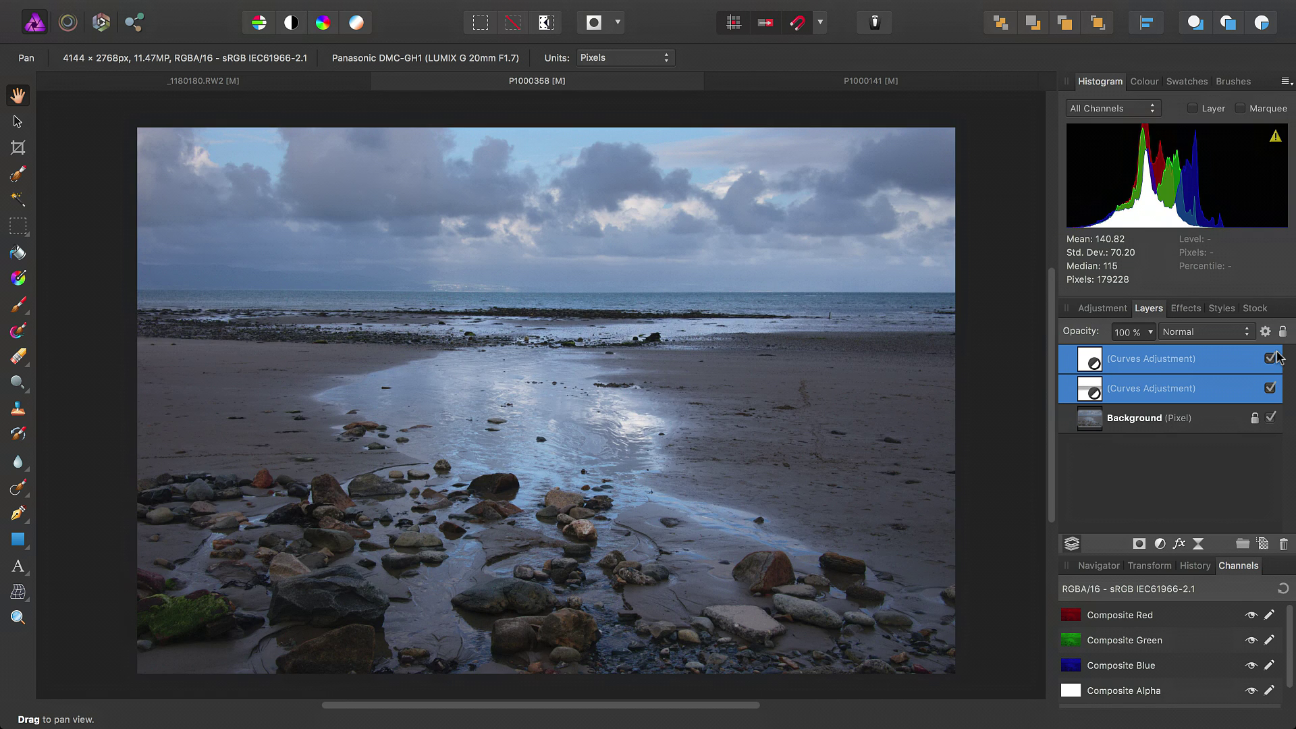
# Add a Recolour adjustment directly above the beach photo's Background layer with hue 25.5° and saturation 60%.
pyautogui.click(1158, 427)
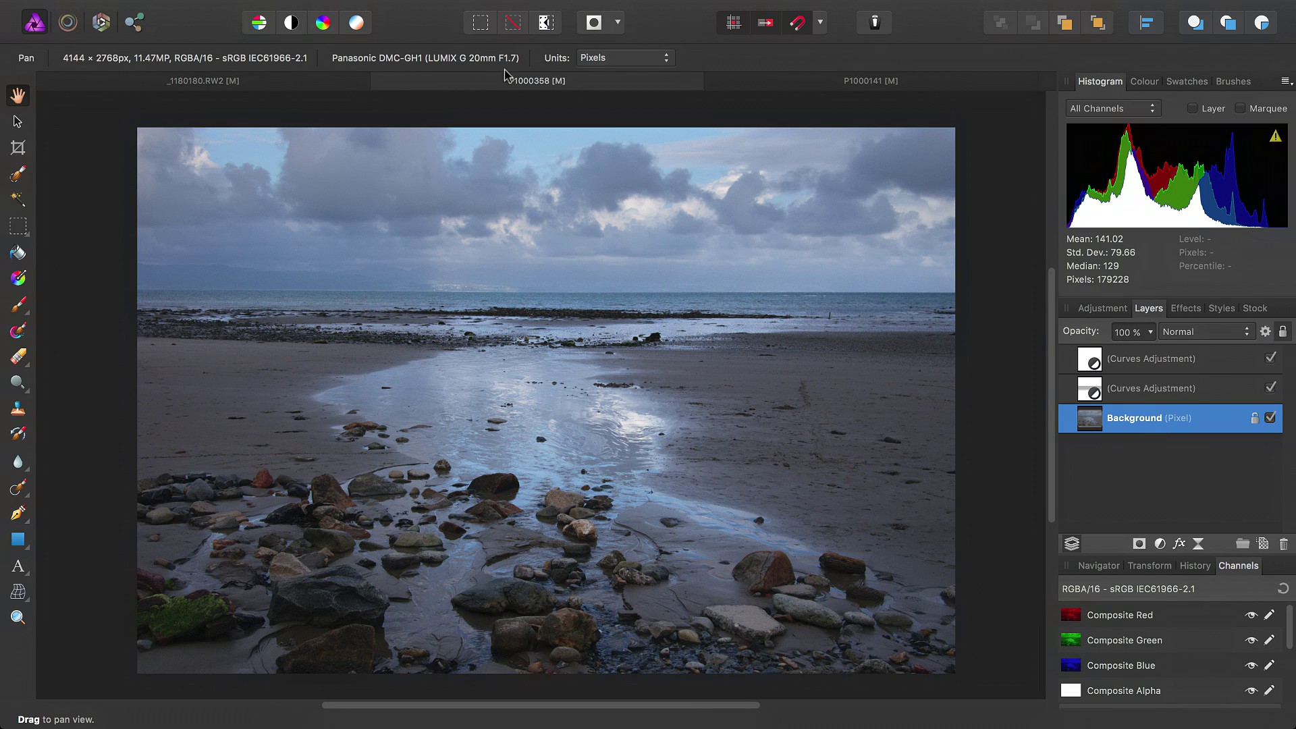
pyautogui.click(360, 9)
pyautogui.moveTo(431, 162)
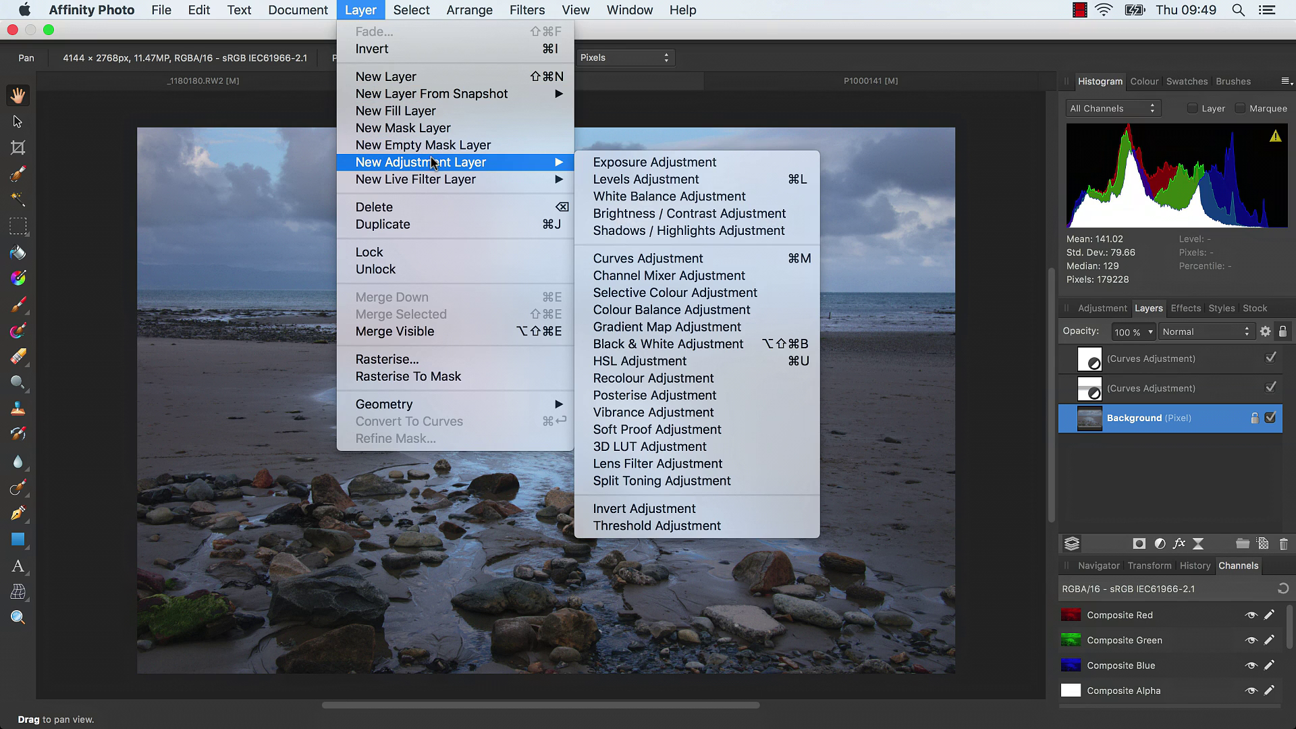
pyautogui.click(747, 383)
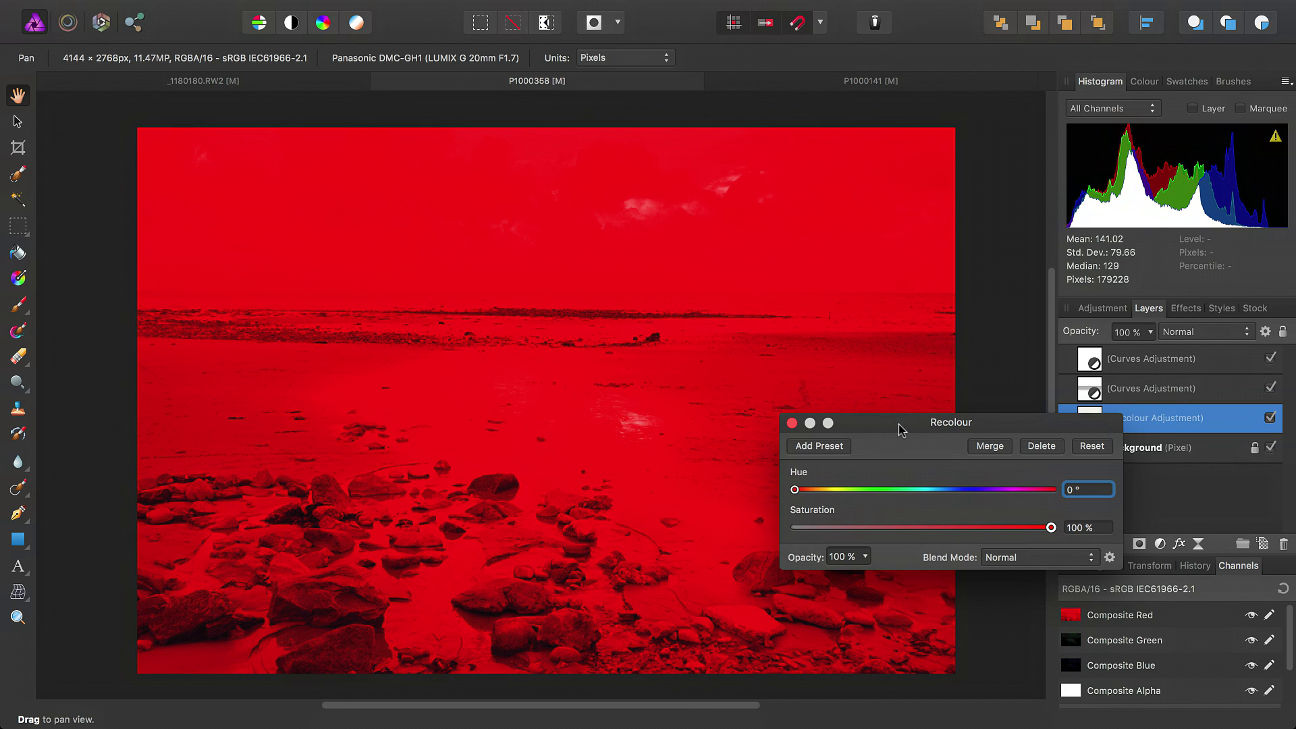
pyautogui.moveTo(897, 425); pyautogui.dragTo(824, 118)
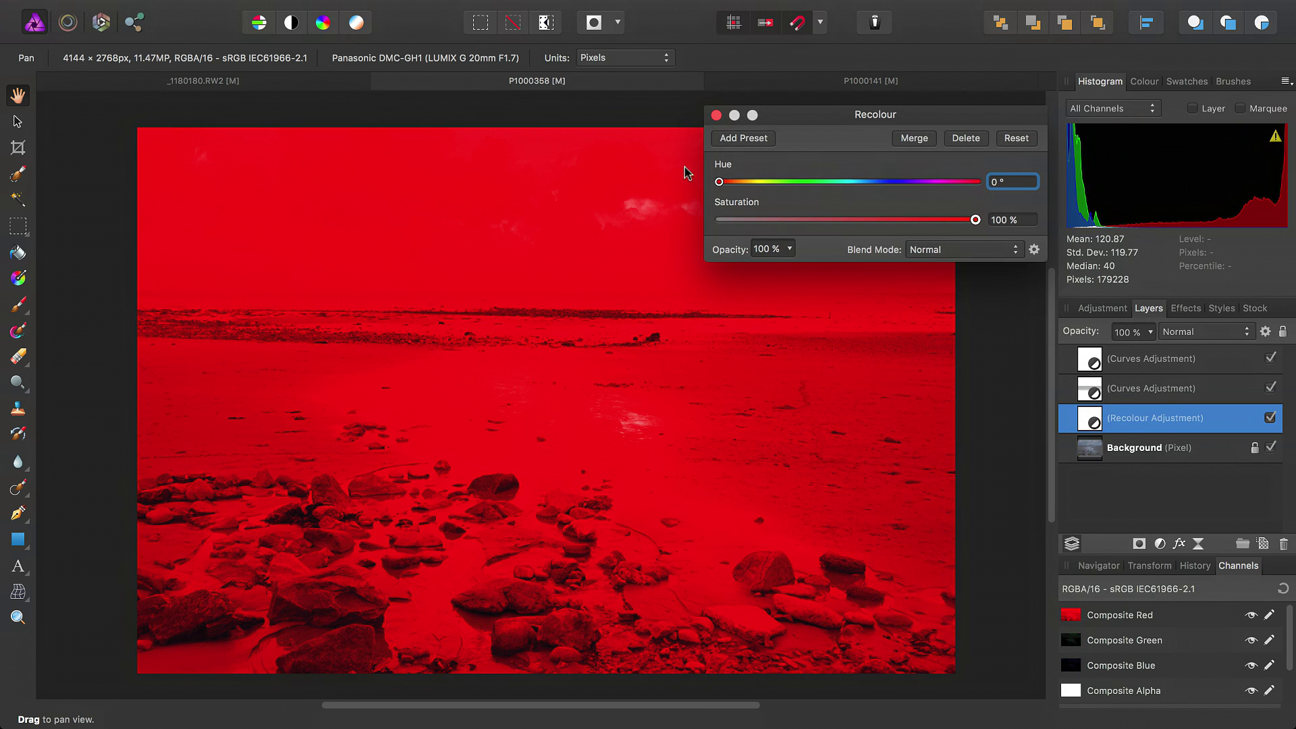
pyautogui.moveTo(724, 183); pyautogui.dragTo(738, 183)
pyautogui.moveTo(859, 220)
pyautogui.mouseDown()
pyautogui.moveTo(899, 223)
pyautogui.moveTo(873, 228)
pyautogui.mouseUp()
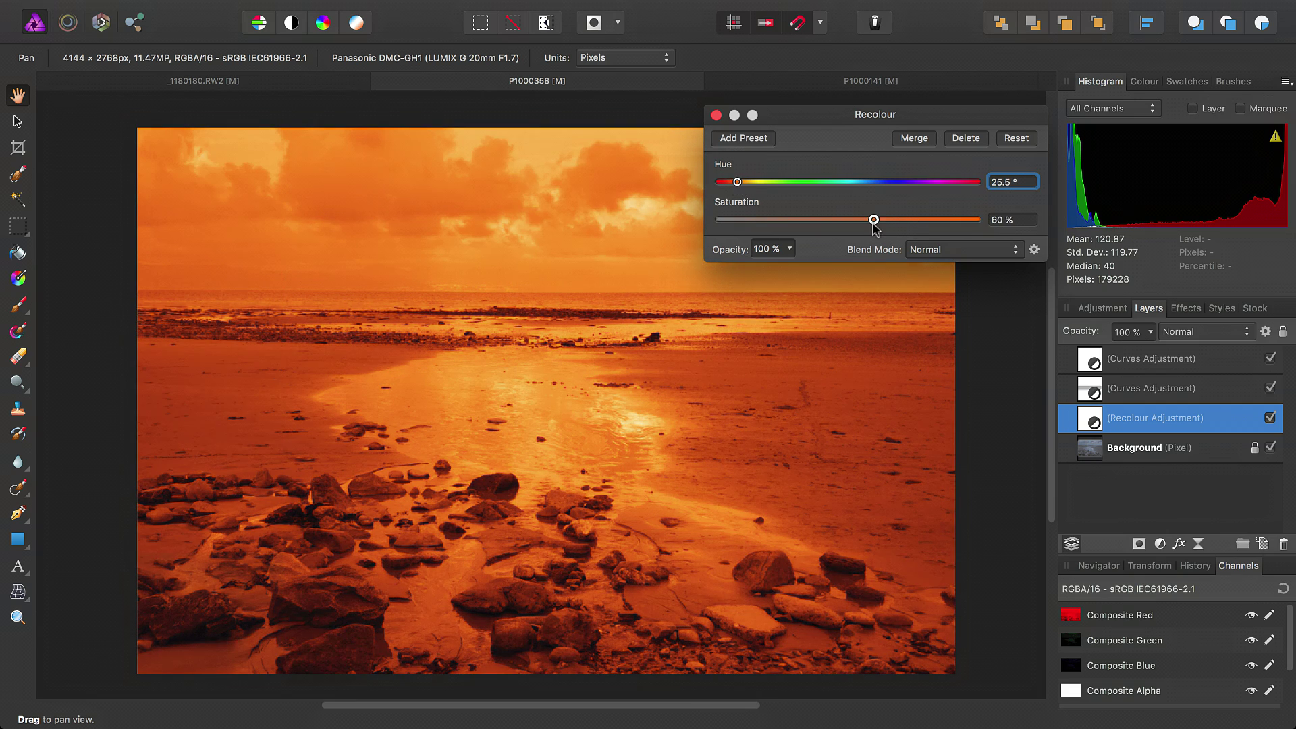
pyautogui.click(717, 116)
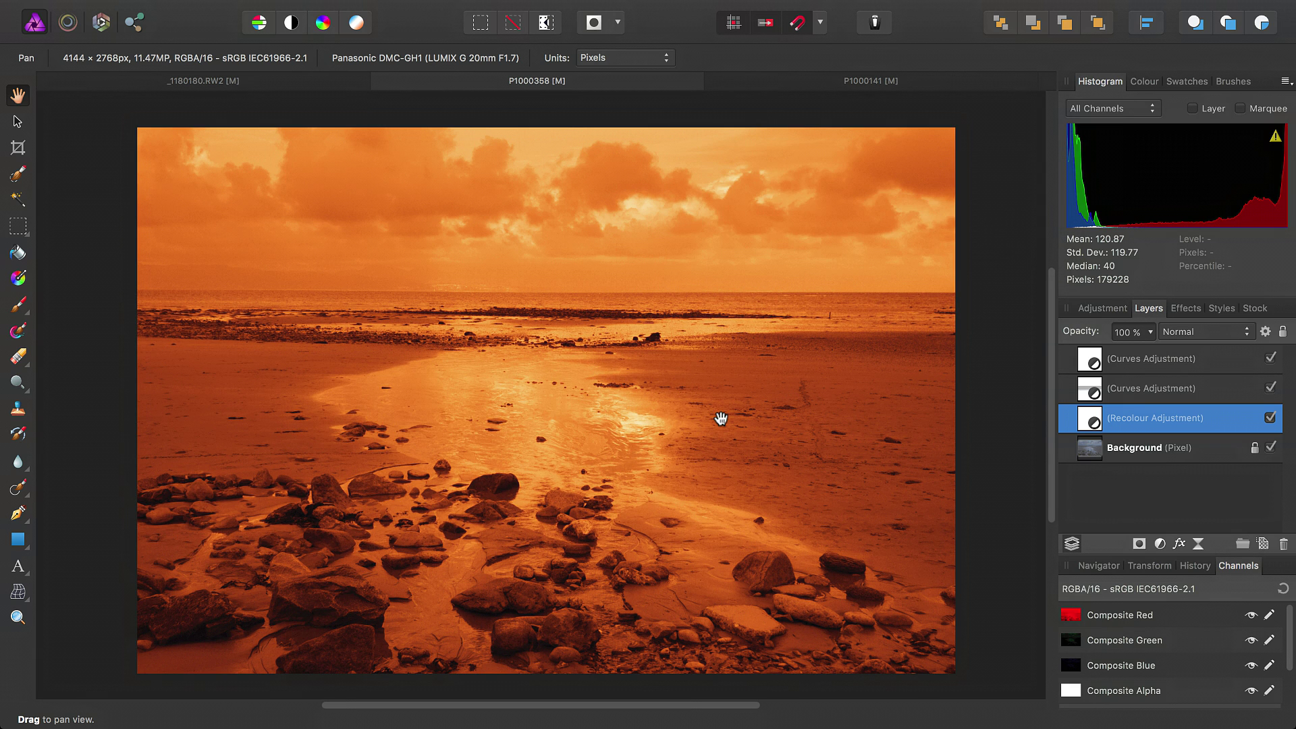
# Set the beach photo's Recolour adjustment to the Glow blend mode at 50% opacity.
pyautogui.click(1235, 334)
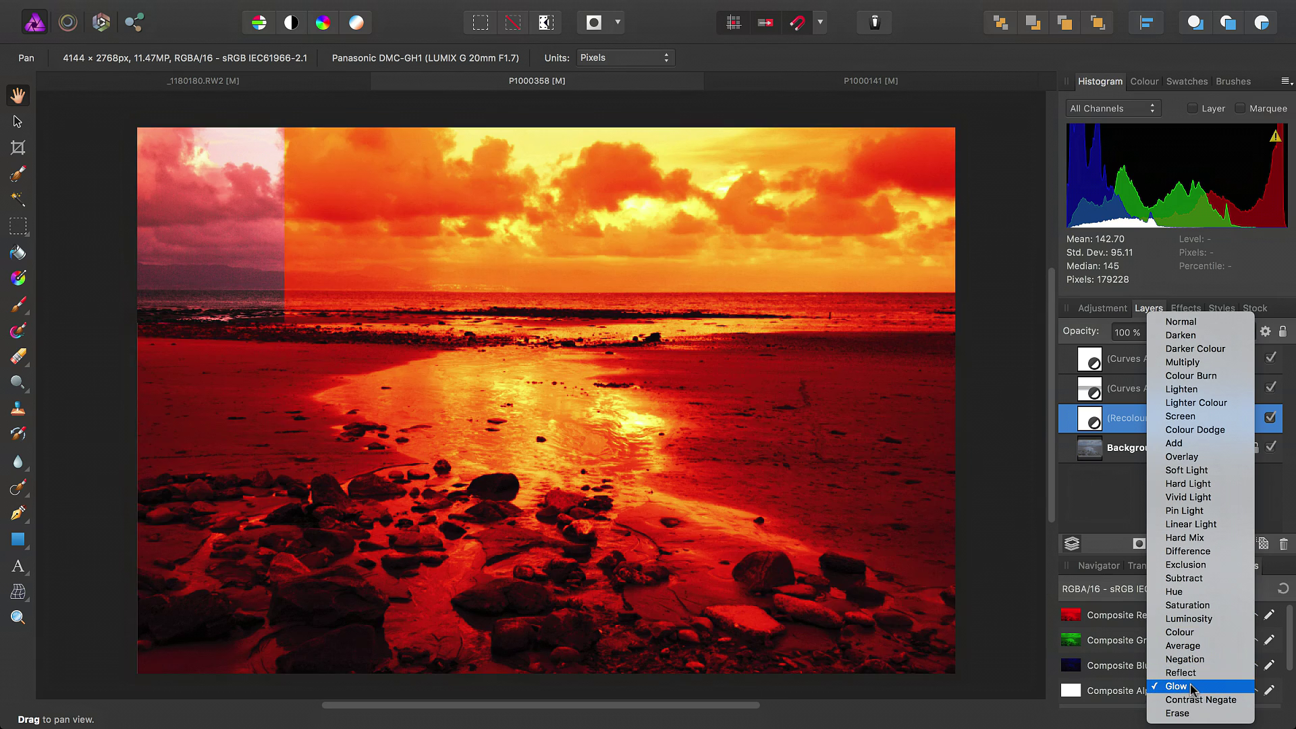
pyautogui.click(1190, 686)
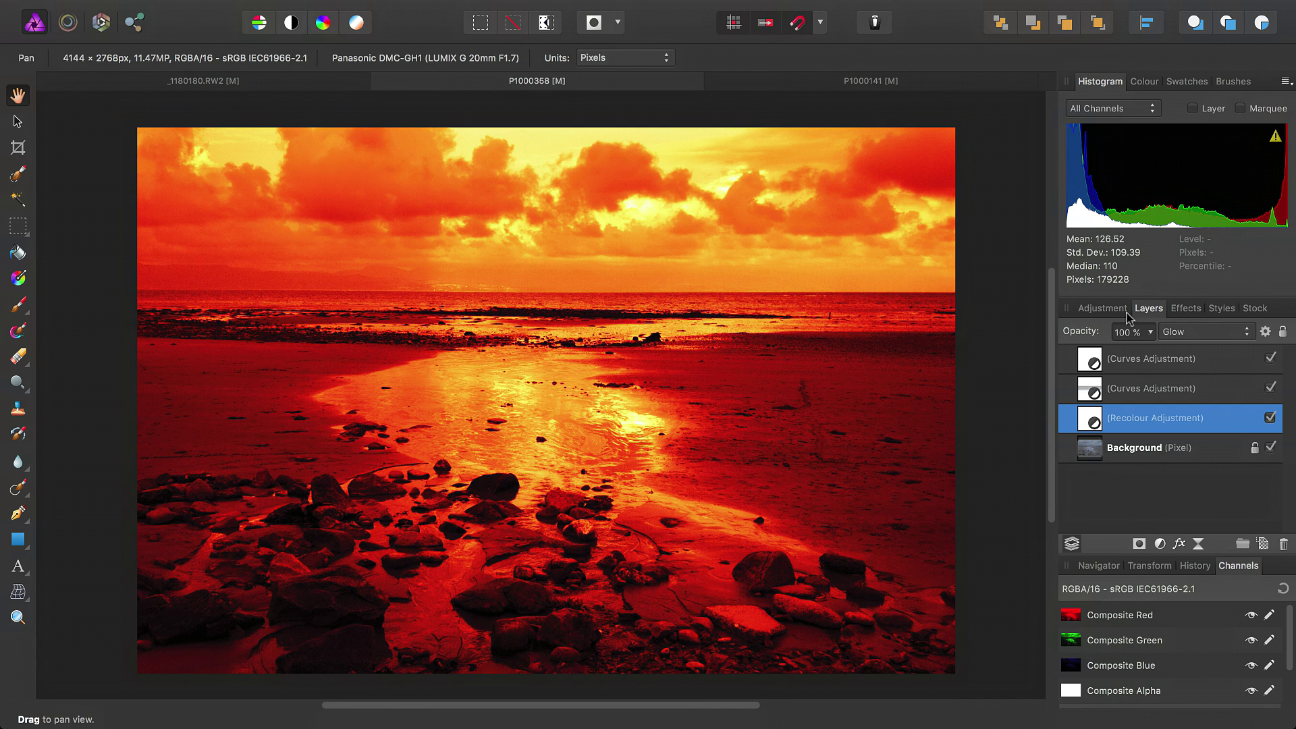
pyautogui.click(1150, 331)
pyautogui.moveTo(1153, 355); pyautogui.dragTo(1076, 357)
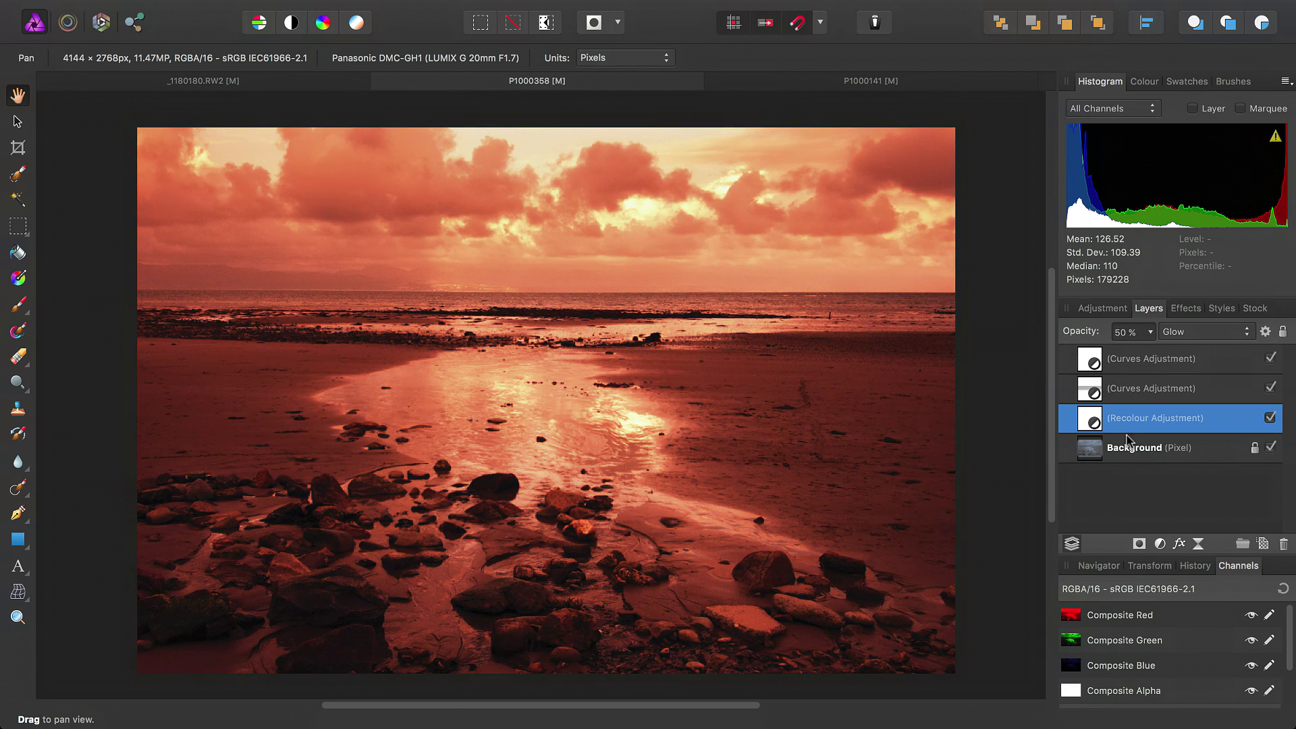
# Set the Recolour adjustment's saturation to 50% and compare the beach photo with the adjustment hidden and shown.
pyautogui.doubleClick(1100, 420)
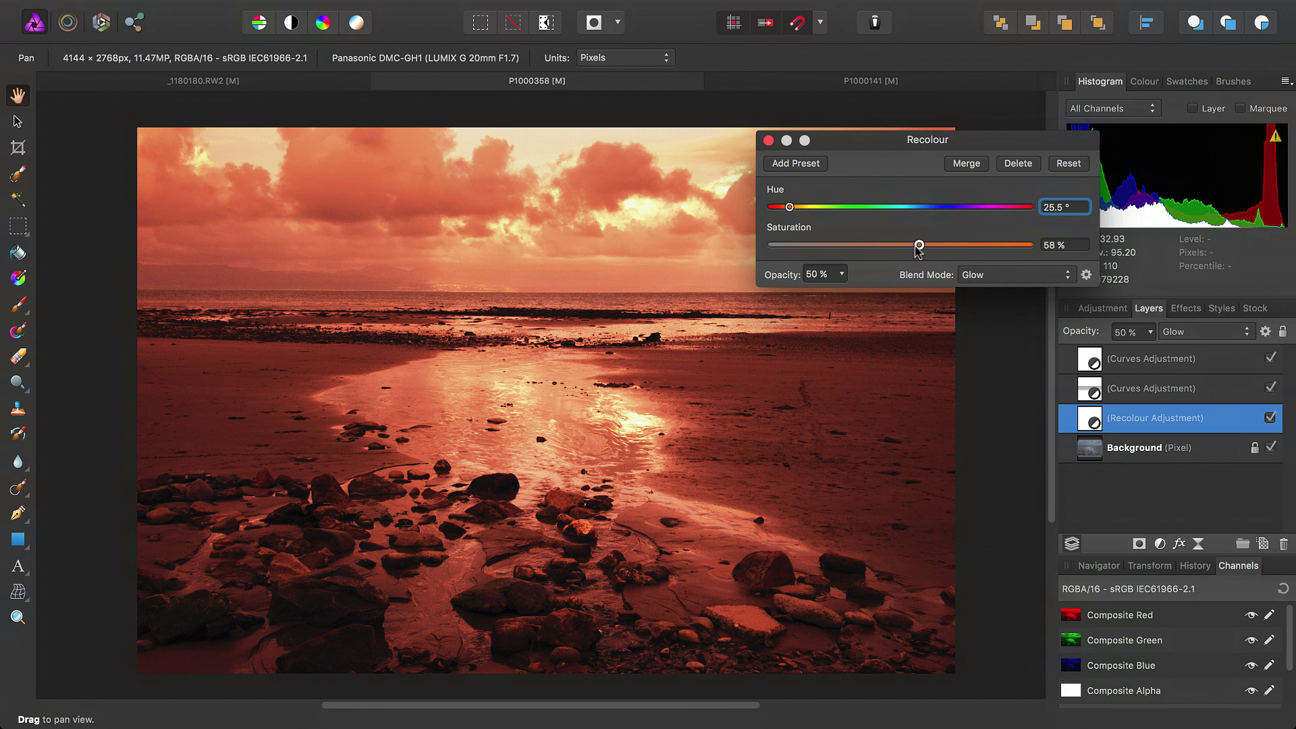
pyautogui.moveTo(916, 247); pyautogui.dragTo(913, 248)
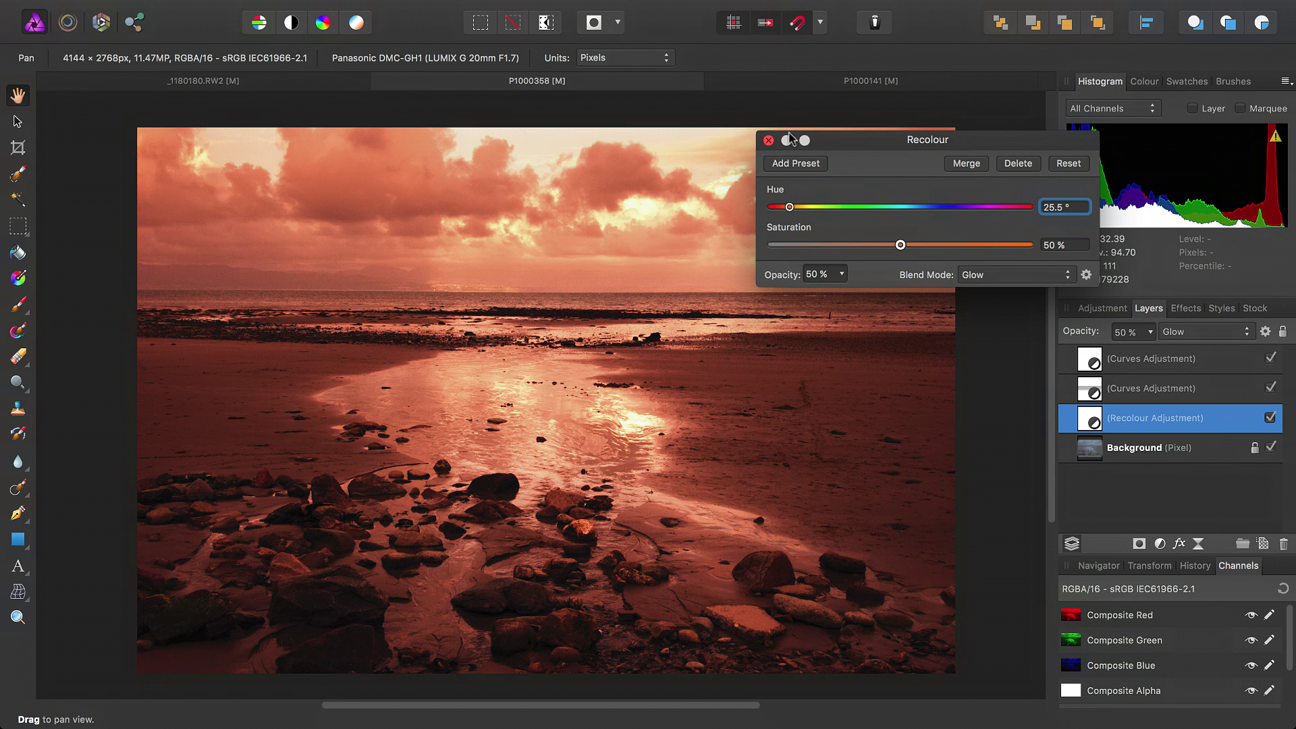
pyautogui.click(768, 139)
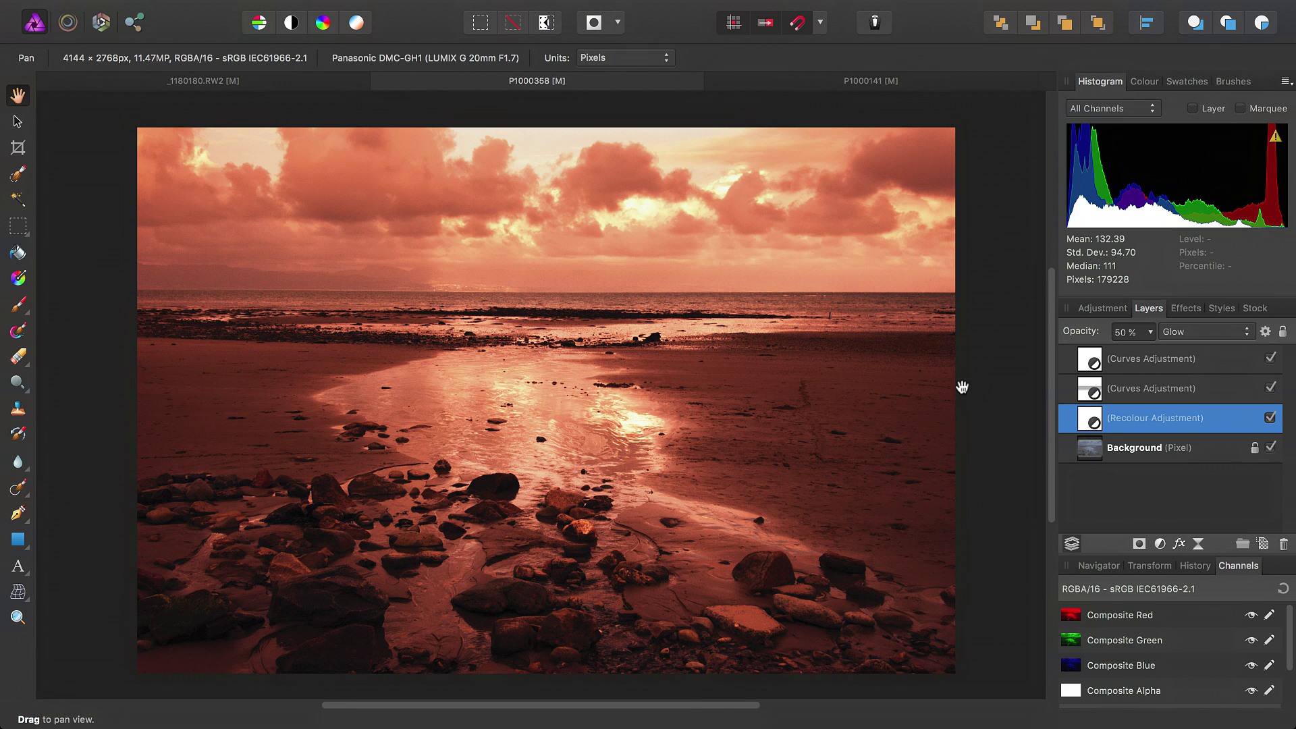
pyautogui.click(1269, 417)
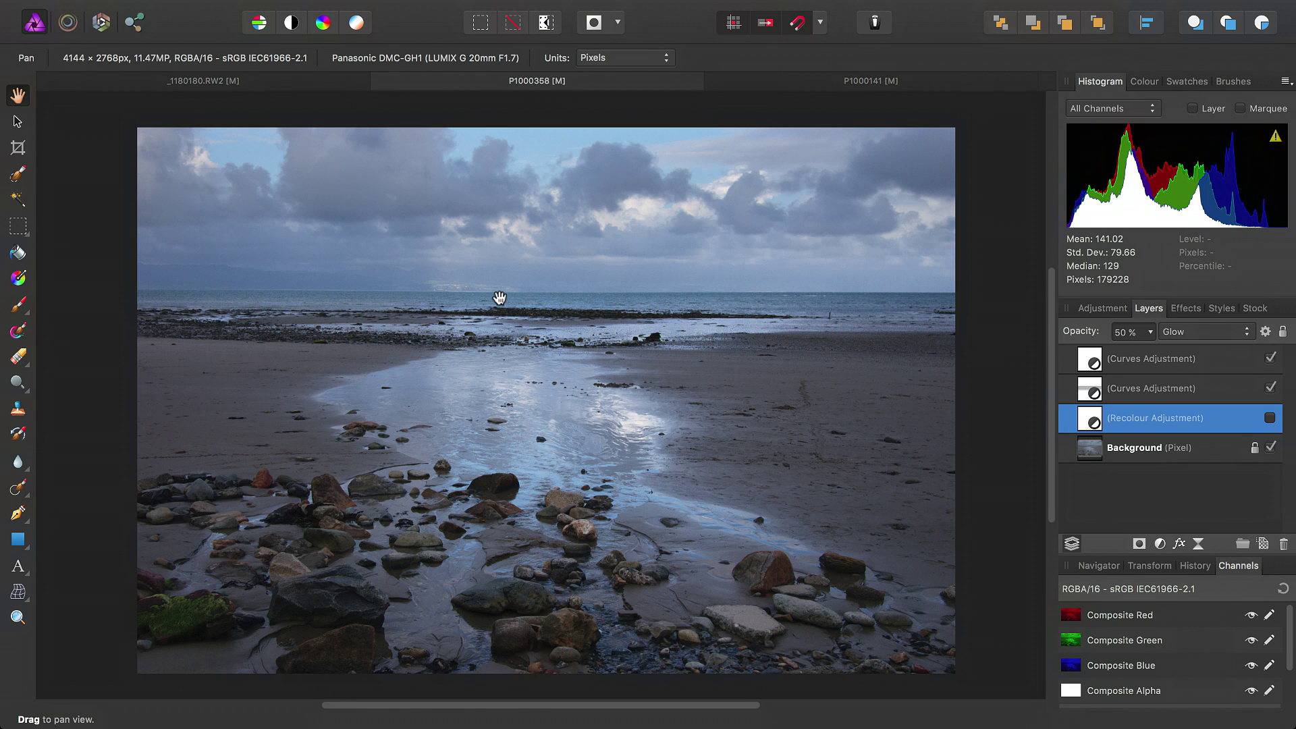
pyautogui.click(1270, 418)
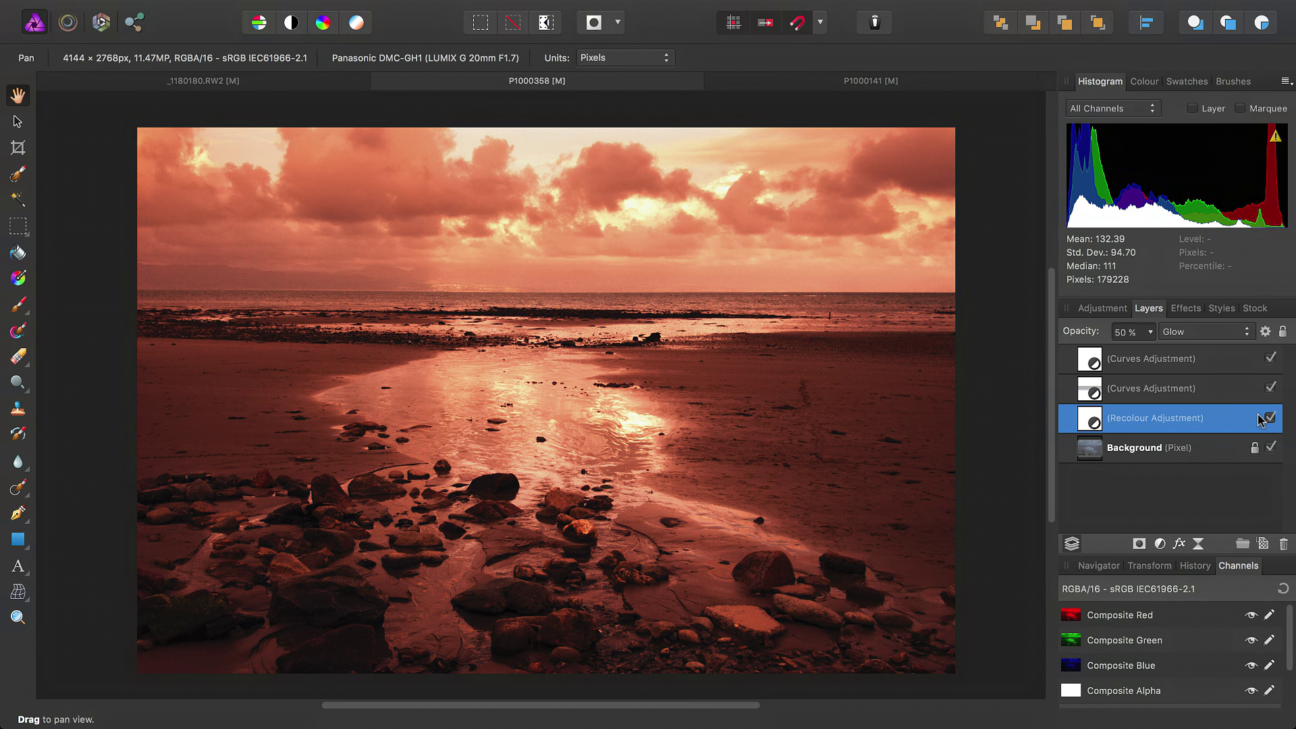
# Switch to the P1000141 mountain photo and add a Black & White adjustment with default values above its Curves adjustment.
pyautogui.click(854, 82)
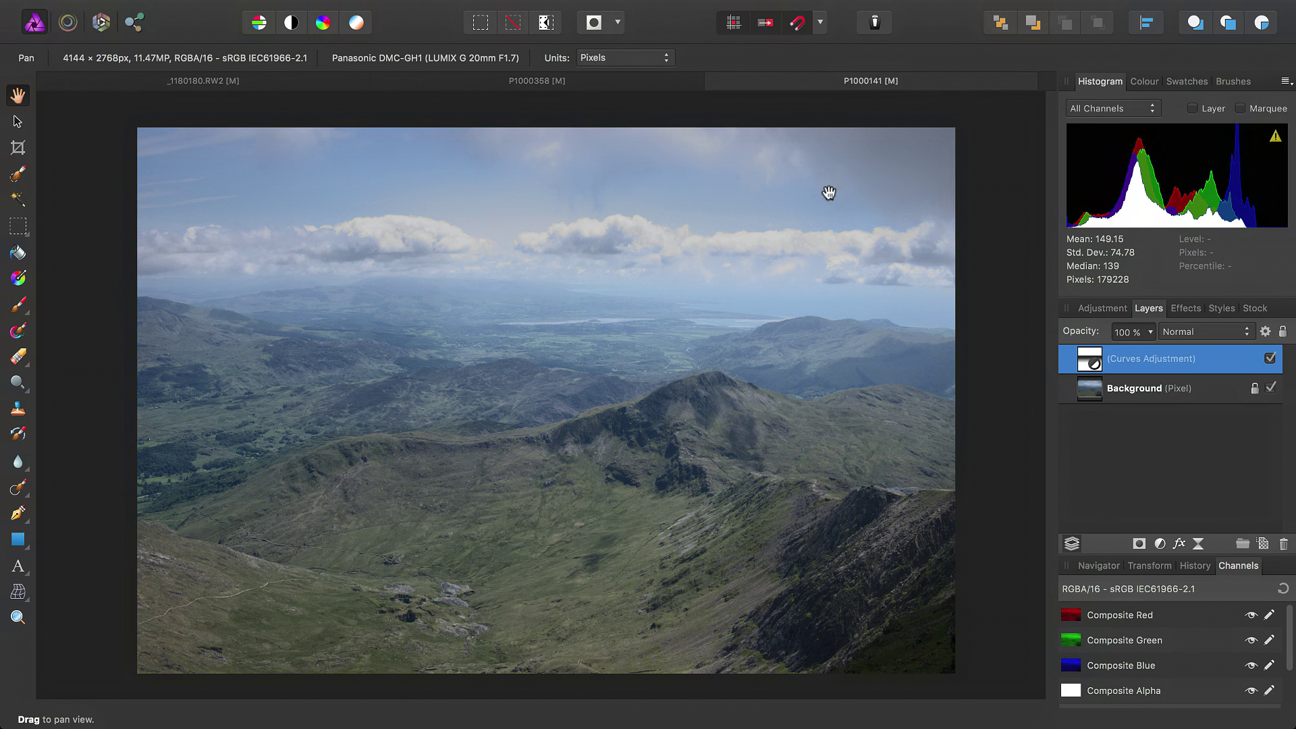
pyautogui.click(360, 10)
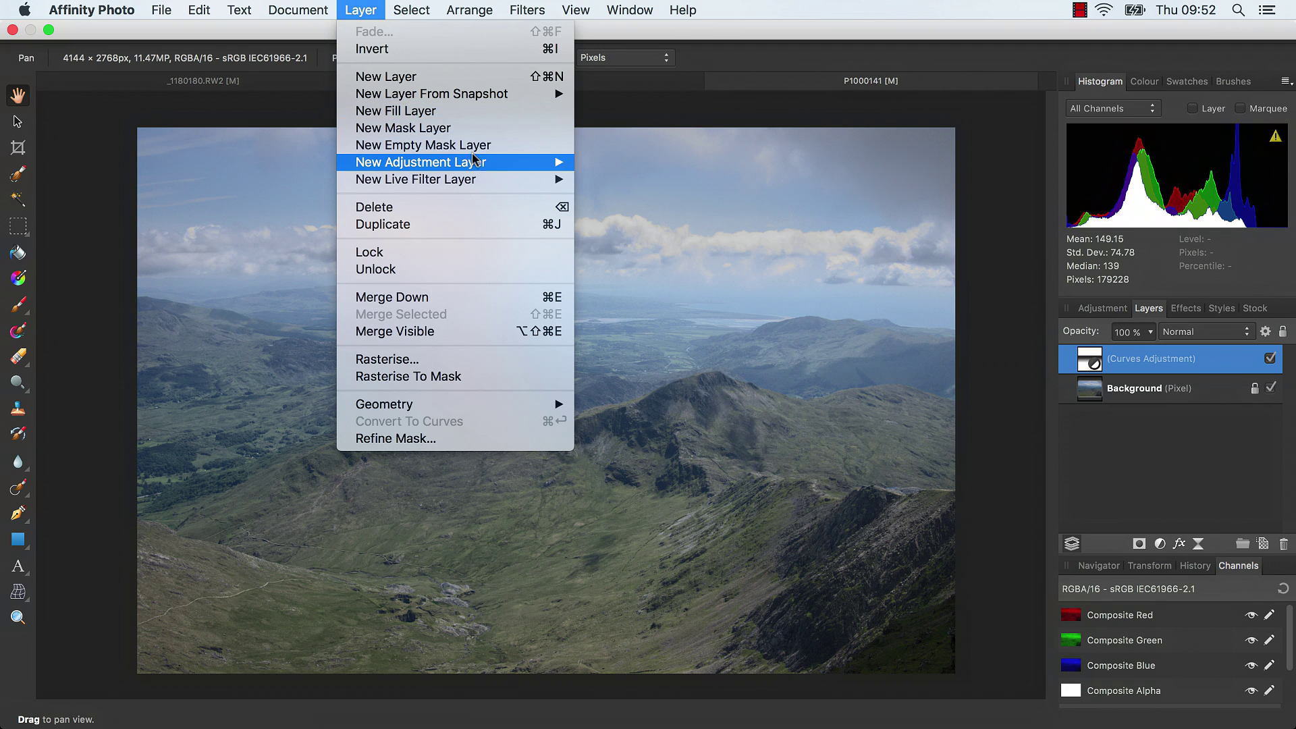
pyautogui.moveTo(482, 165)
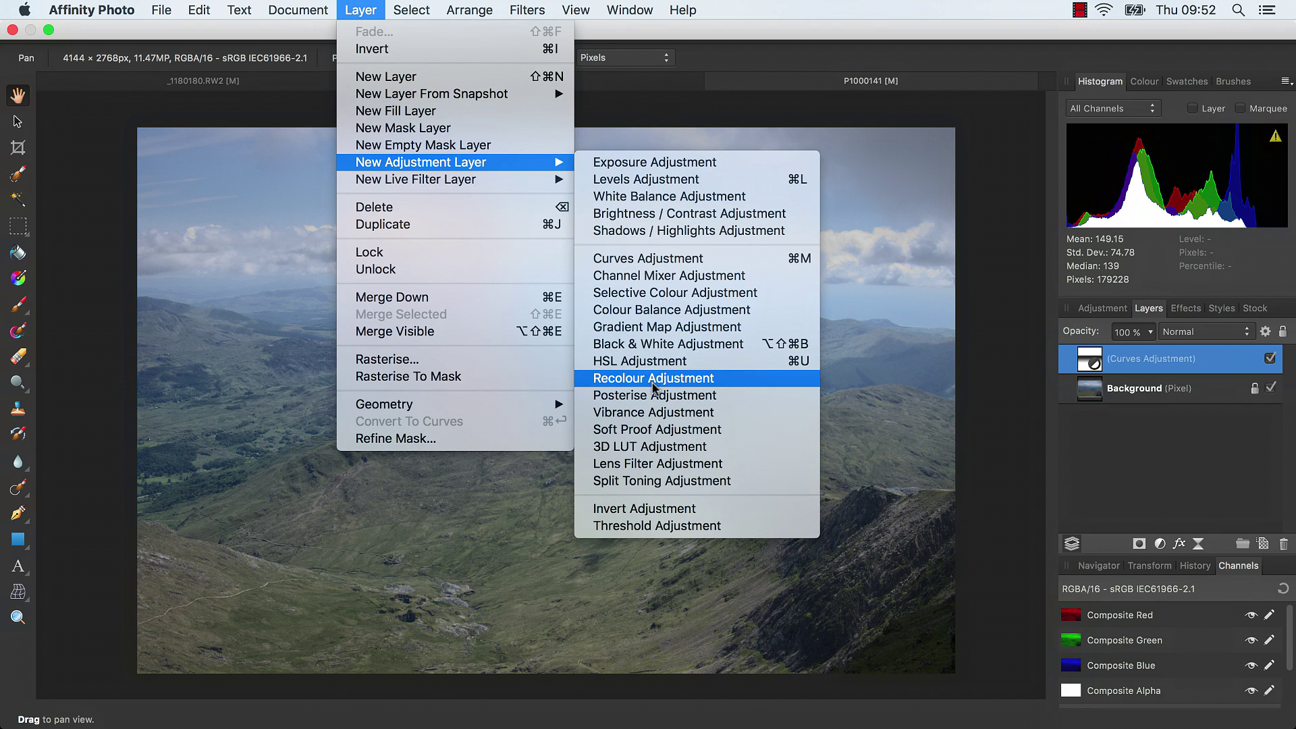
pyautogui.click(662, 346)
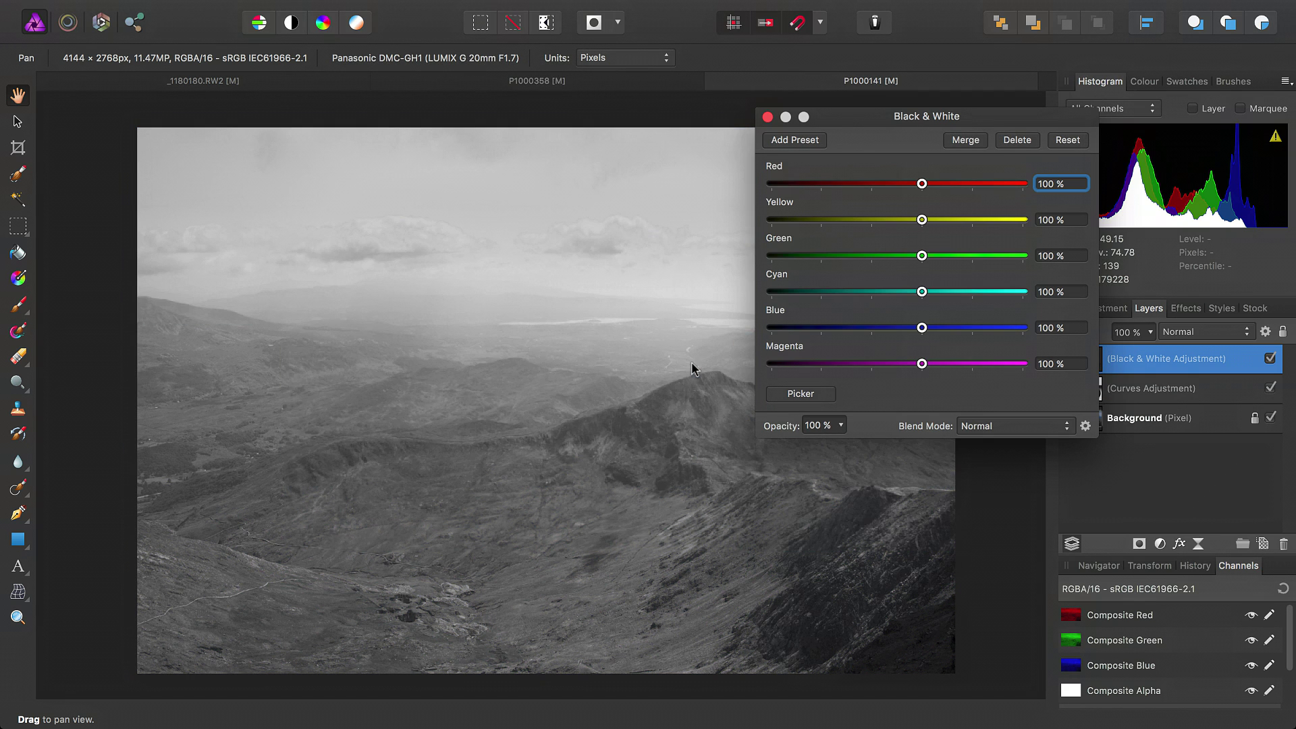
pyautogui.click(767, 117)
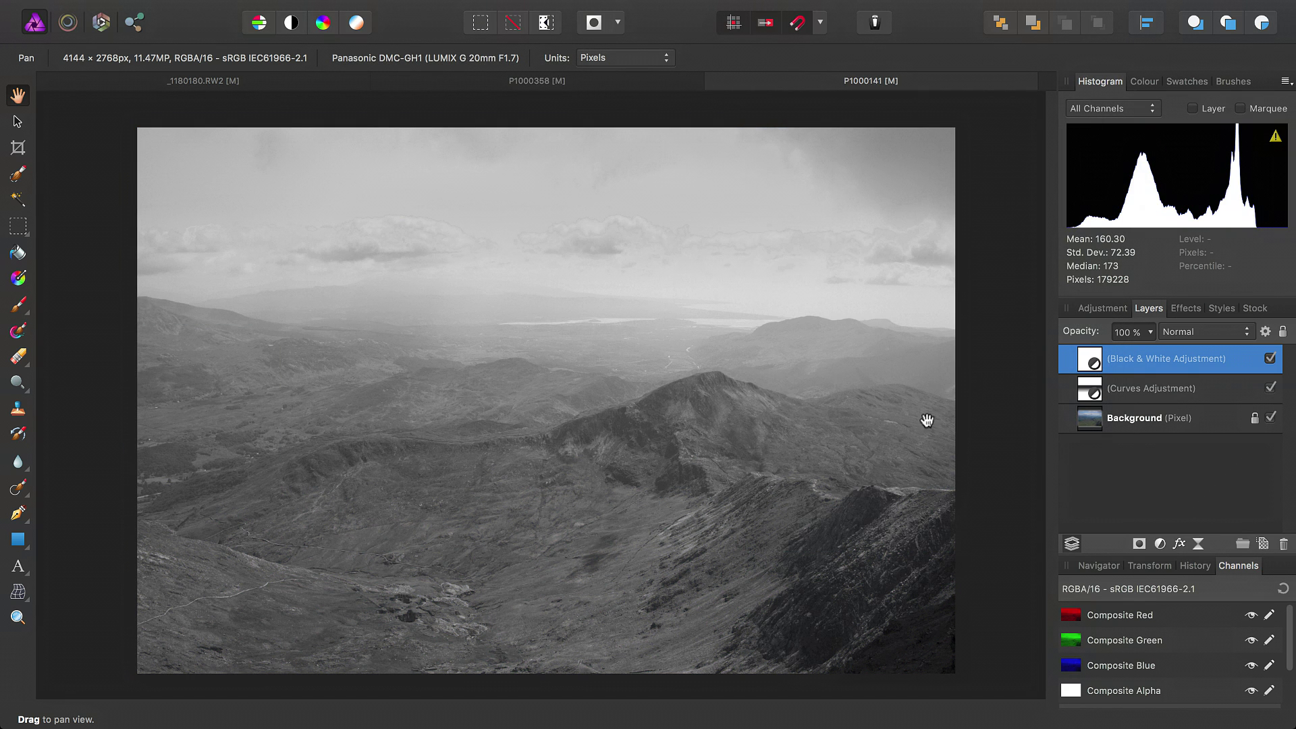
# Mask the sky out of the Black & White adjustment using a 792 px Paint Brush at 0% hardness.
pyautogui.click(20, 307)
pyautogui.click(88, 307)
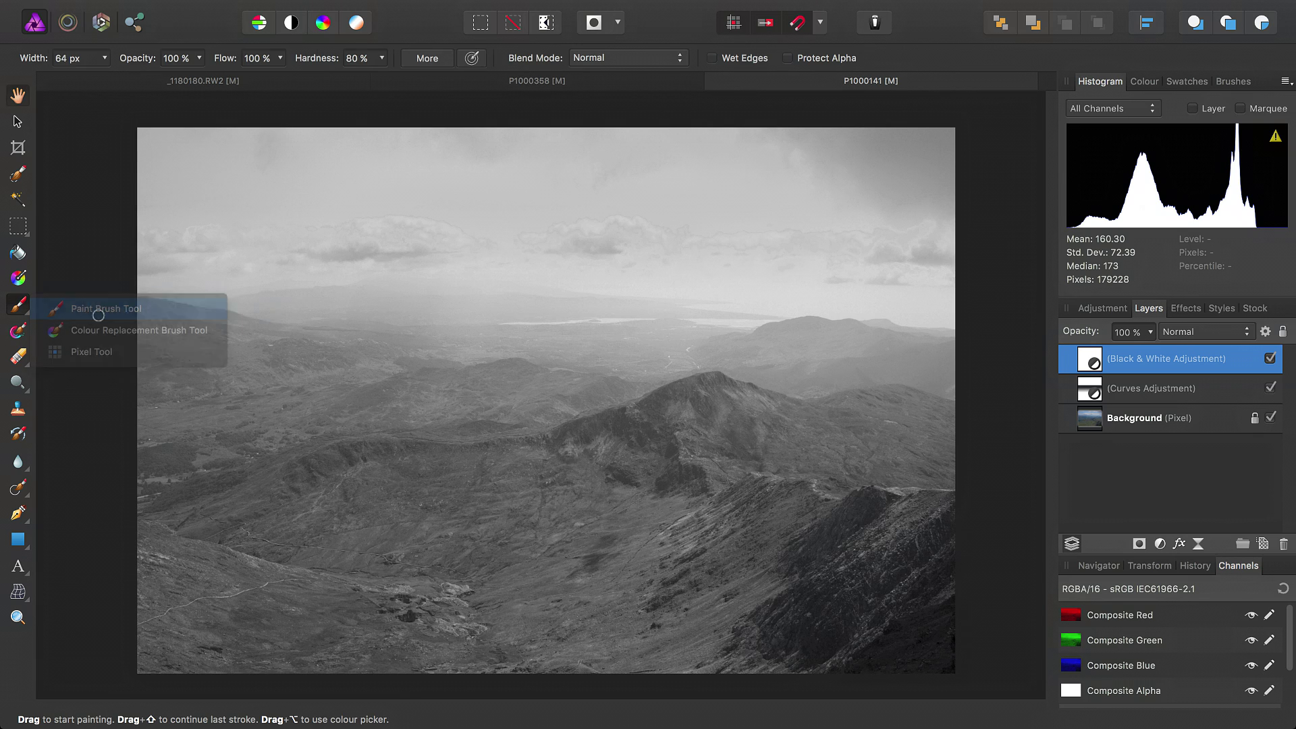
pyautogui.press(']')
pyautogui.press(']')
pyautogui.press(']')
pyautogui.press(']')
pyautogui.press(']')
pyautogui.press(']')
pyautogui.press(']')
pyautogui.press(']')
pyautogui.press(']')
pyautogui.press(']')
pyautogui.press(']')
pyautogui.press(']')
pyautogui.press(']')
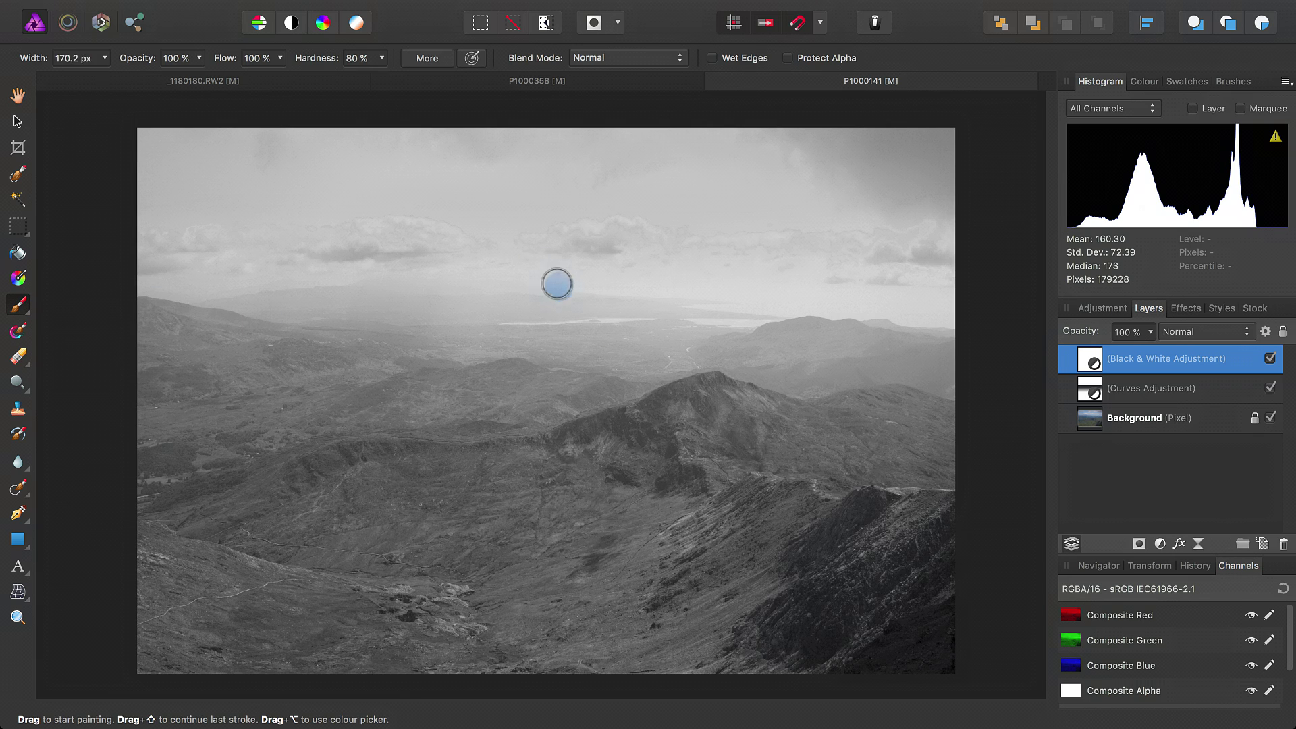
pyautogui.moveTo(381, 62)
pyautogui.mouseDown()
pyautogui.moveTo(383, 76)
pyautogui.moveTo(257, 88)
pyautogui.mouseUp()
pyautogui.press(']')
pyautogui.press(']')
pyautogui.press(']')
pyautogui.press(']')
pyautogui.press(']')
pyautogui.moveTo(249, 217)
pyautogui.mouseDown()
pyautogui.moveTo(151, 168)
pyautogui.moveTo(313, 167)
pyautogui.moveTo(160, 152)
pyautogui.moveTo(698, 141)
pyautogui.moveTo(863, 158)
pyautogui.moveTo(984, 201)
pyautogui.moveTo(958, 264)
pyautogui.moveTo(665, 218)
pyautogui.moveTo(895, 189)
pyautogui.moveTo(1008, 267)
pyautogui.moveTo(909, 292)
pyautogui.moveTo(749, 279)
pyautogui.moveTo(619, 256)
pyautogui.moveTo(488, 210)
pyautogui.moveTo(600, 213)
pyautogui.moveTo(450, 229)
pyautogui.moveTo(533, 268)
pyautogui.moveTo(557, 250)
pyautogui.moveTo(313, 237)
pyautogui.moveTo(350, 223)
pyautogui.moveTo(242, 245)
pyautogui.moveTo(290, 252)
pyautogui.moveTo(311, 248)
pyautogui.moveTo(132, 245)
pyautogui.moveTo(202, 264)
pyautogui.moveTo(412, 272)
pyautogui.moveTo(735, 255)
pyautogui.moveTo(1026, 271)
pyautogui.mouseUp()
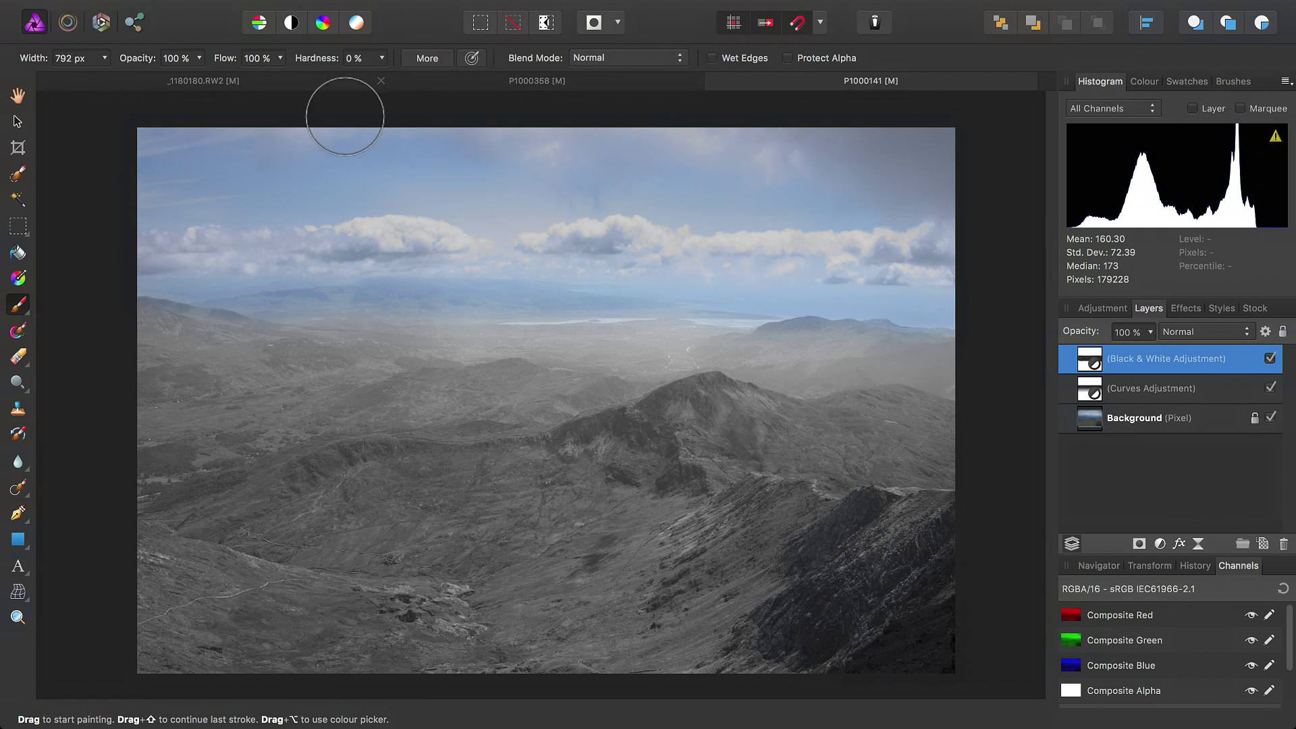
pyautogui.press('h')
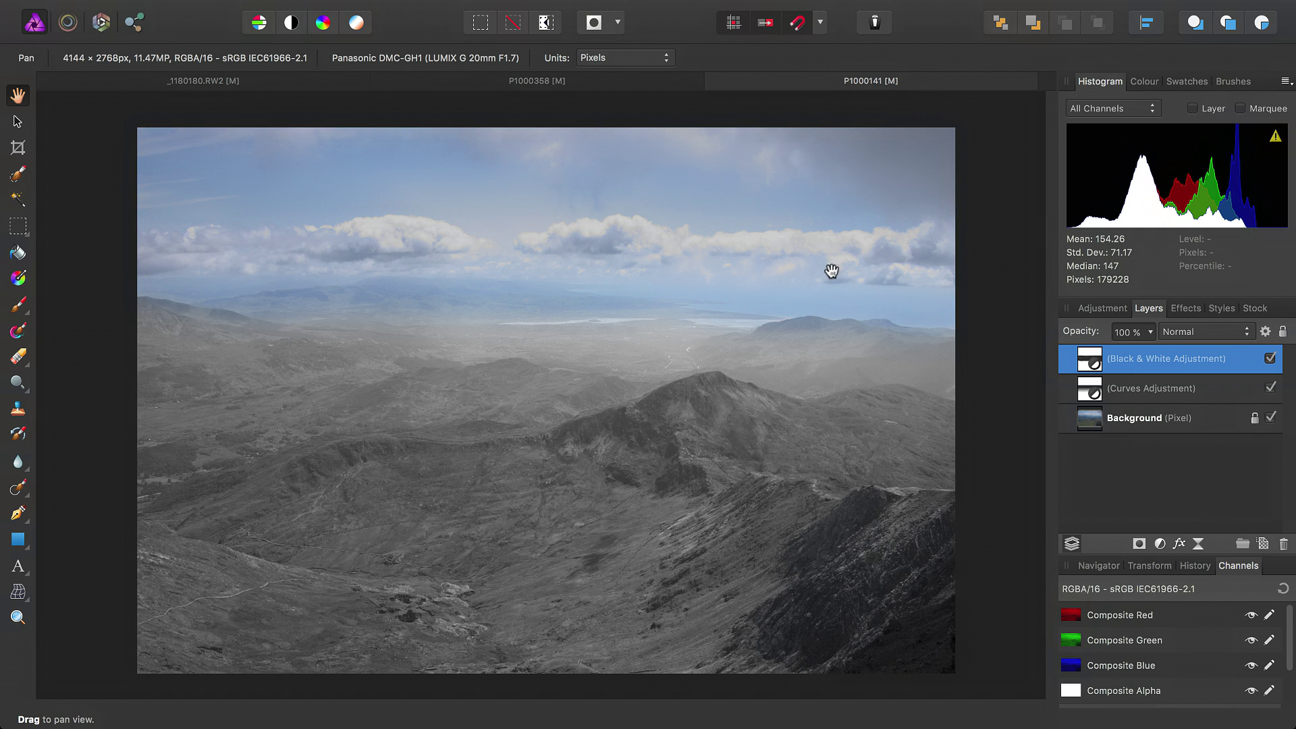
# Set the Black & White adjustment to the Glow blend mode, with red at 184%, yellow at 248% and green at 237%.
pyautogui.click(1187, 333)
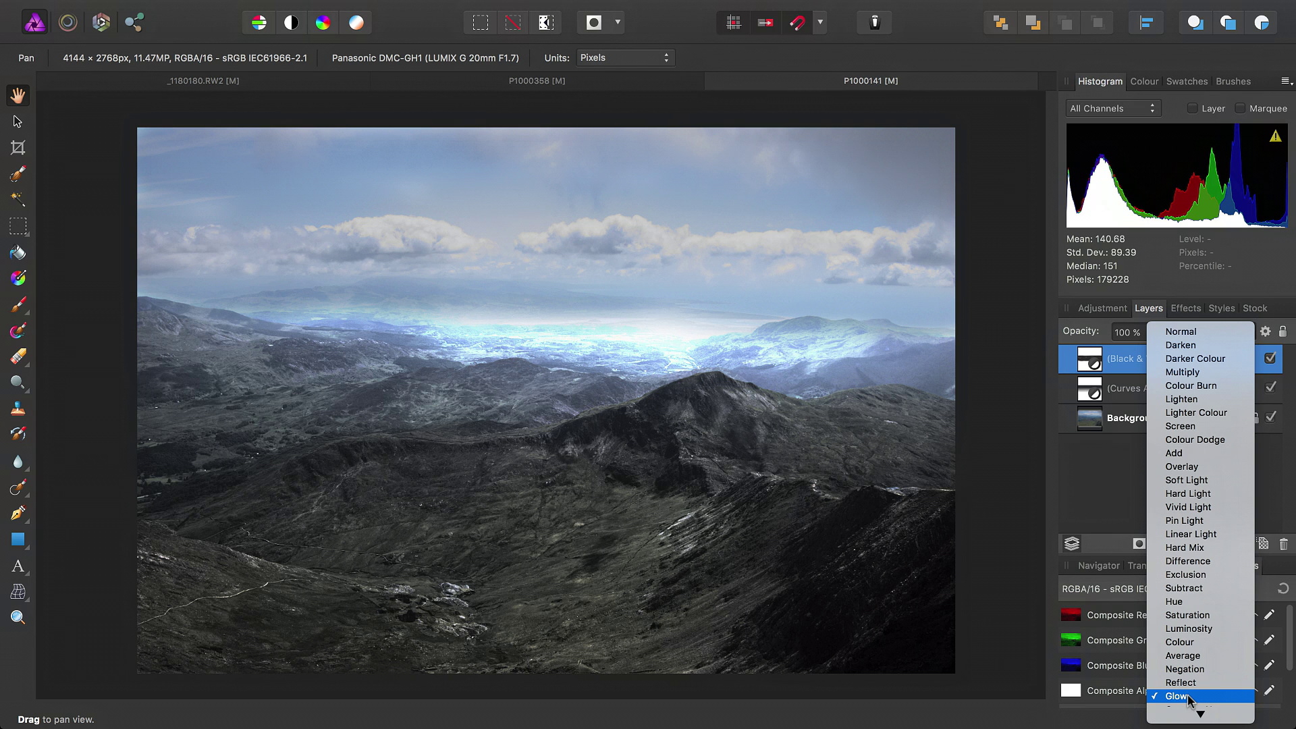
pyautogui.click(1188, 700)
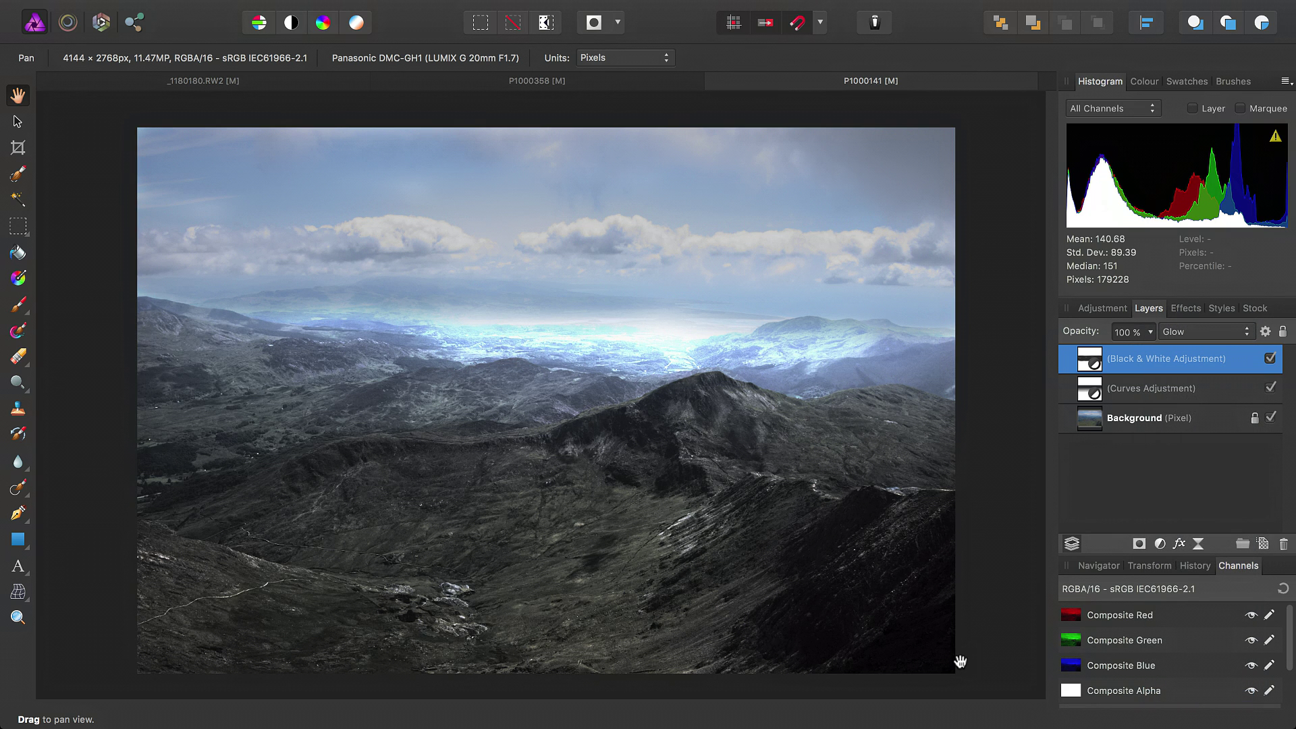
pyautogui.doubleClick(1093, 358)
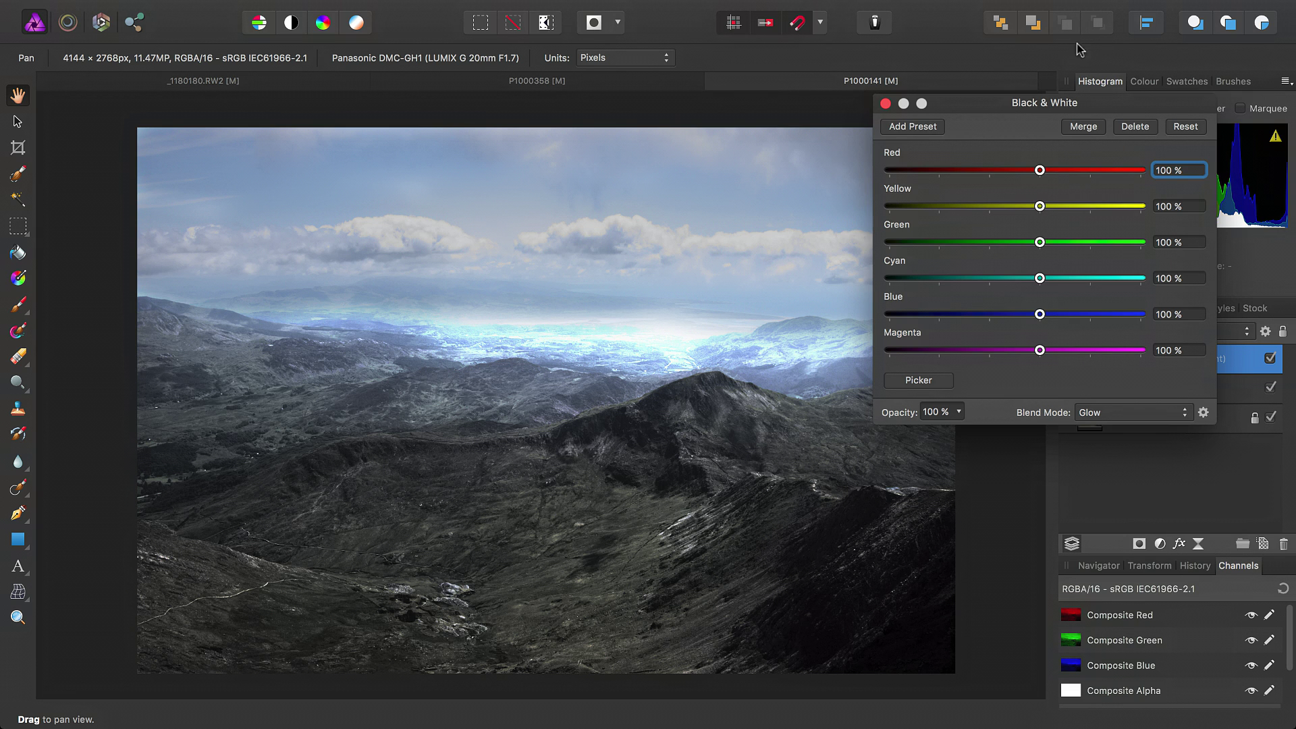
pyautogui.moveTo(1072, 106); pyautogui.dragTo(1073, 97)
pyautogui.moveTo(1043, 162); pyautogui.dragTo(1115, 200)
pyautogui.moveTo(1040, 234); pyautogui.dragTo(1110, 240)
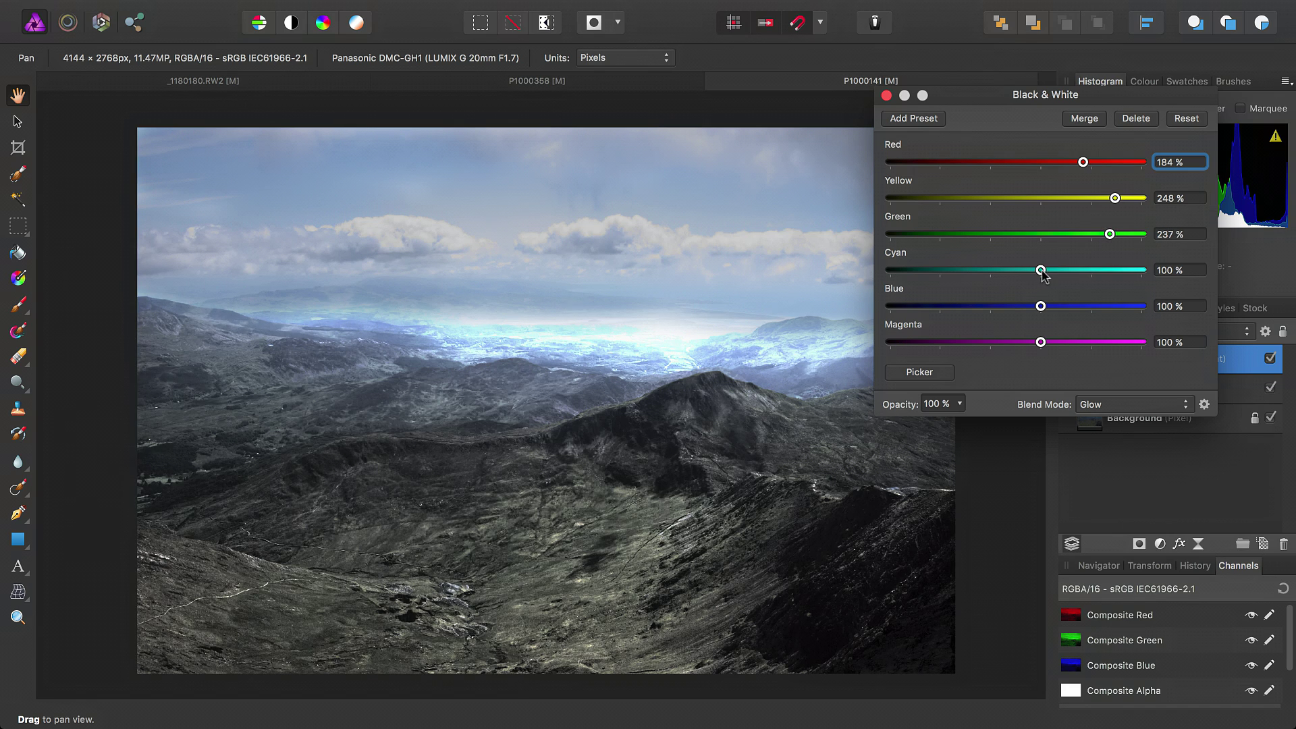
# Lower the Black & White adjustment's cyan value, and set its blue to 39% and yellow to 232%.
pyautogui.moveTo(1041, 271); pyautogui.dragTo(1008, 314)
pyautogui.moveTo(1041, 343)
pyautogui.mouseDown()
pyautogui.moveTo(1115, 349)
pyautogui.moveTo(1041, 361)
pyautogui.mouseUp()
pyautogui.moveTo(1115, 199); pyautogui.dragTo(1107, 201)
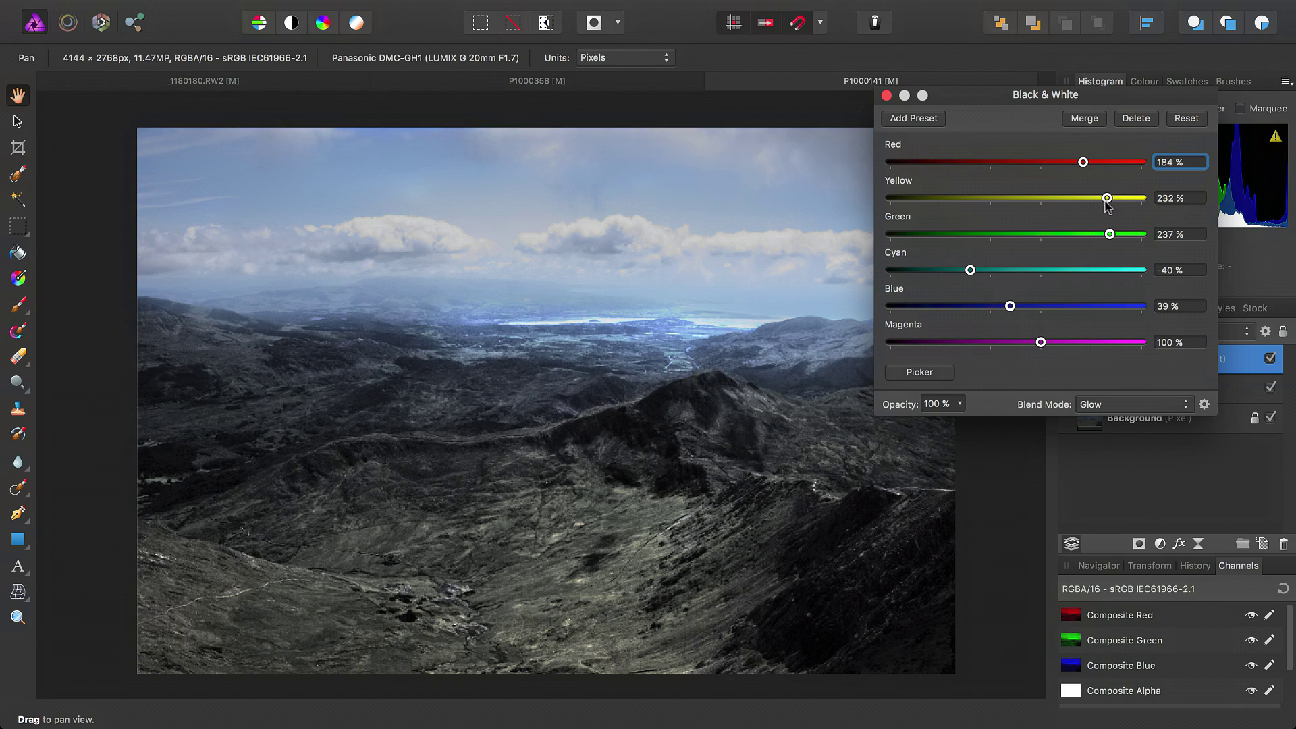
pyautogui.moveTo(970, 271)
pyautogui.mouseDown()
pyautogui.moveTo(1027, 309)
pyautogui.moveTo(981, 311)
pyautogui.moveTo(955, 274)
pyautogui.moveTo(987, 279)
pyautogui.mouseUp()
pyautogui.click(887, 96)
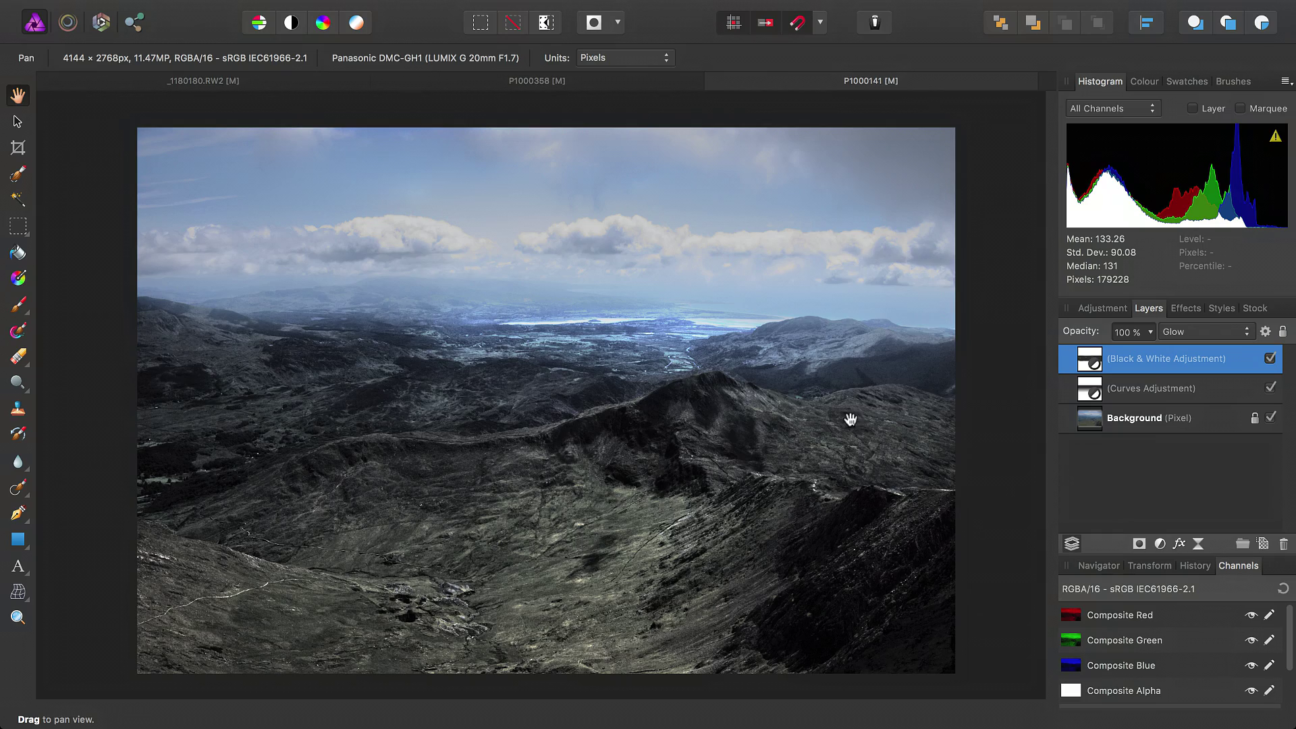
# Examine the contrast and detail in the mountain ridge and valley close up, and return to viewing the whole photo.
pyautogui.scroll(5, 503, 506)
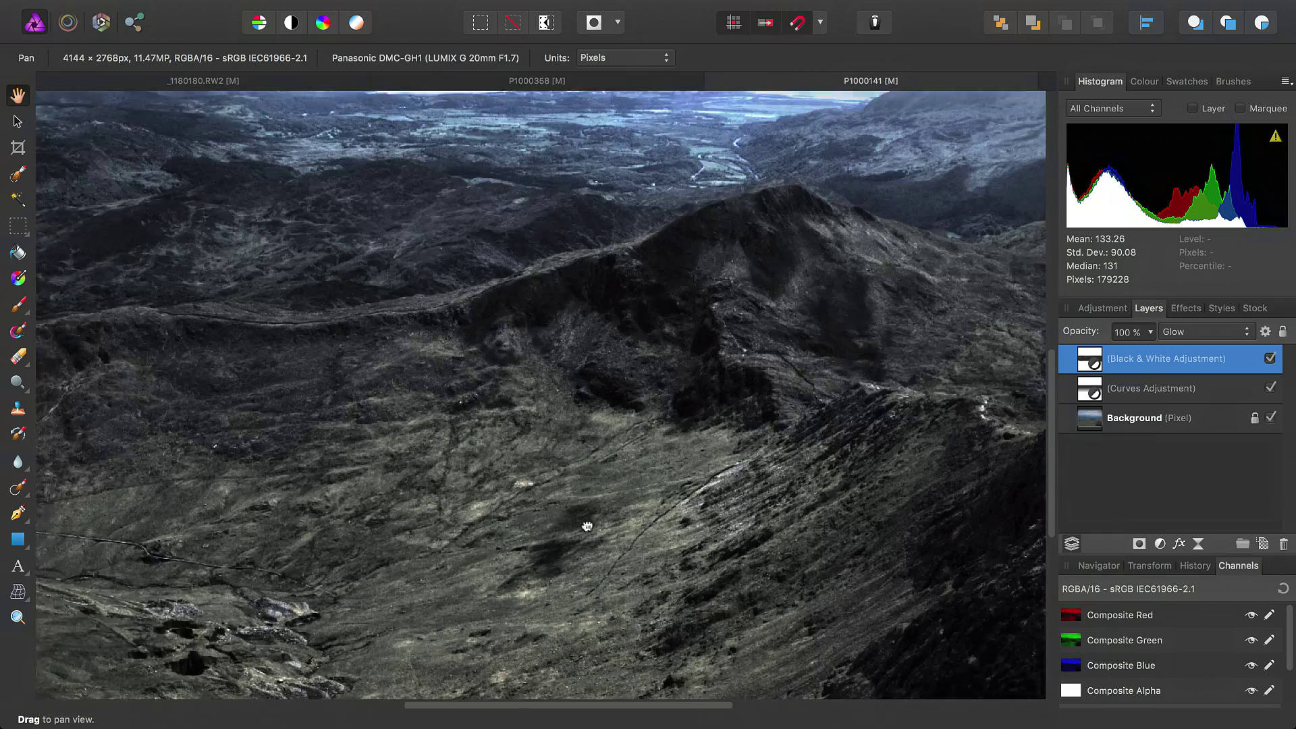
pyautogui.scroll(-5, 587, 526)
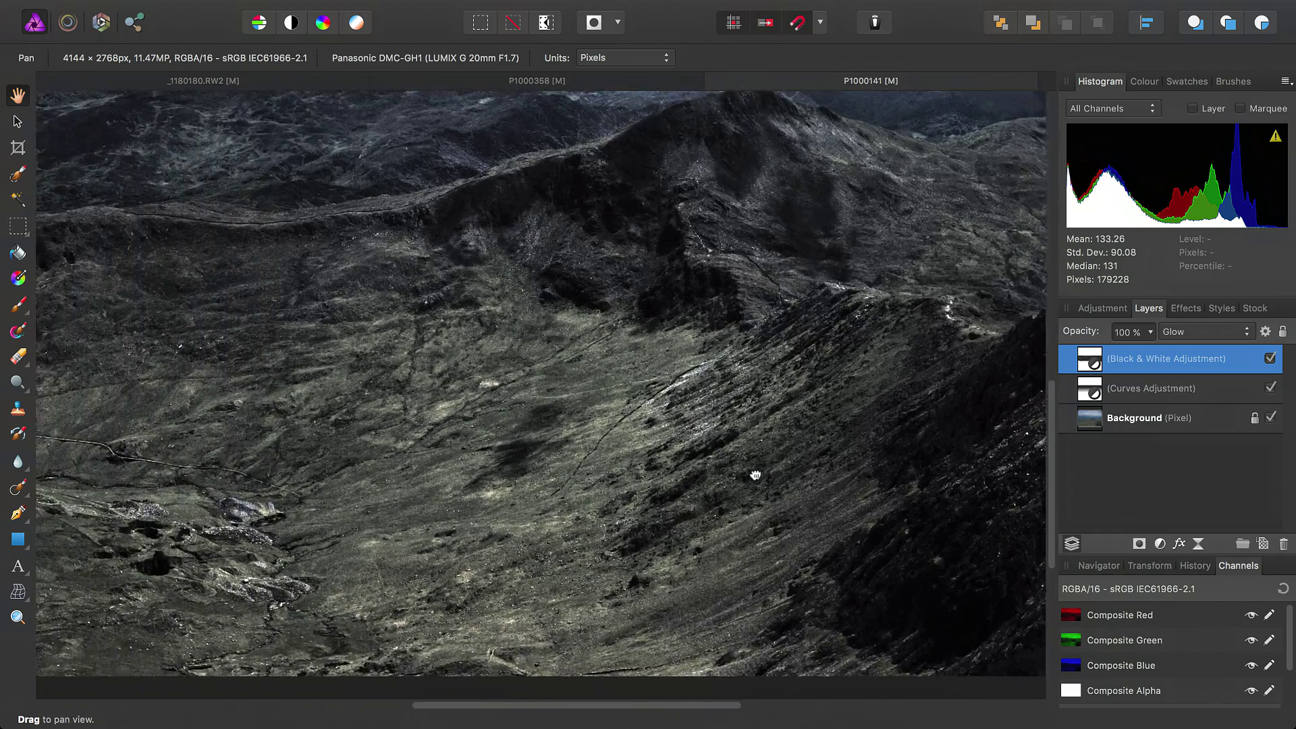
pyautogui.hscroll(-10, 463, 481)
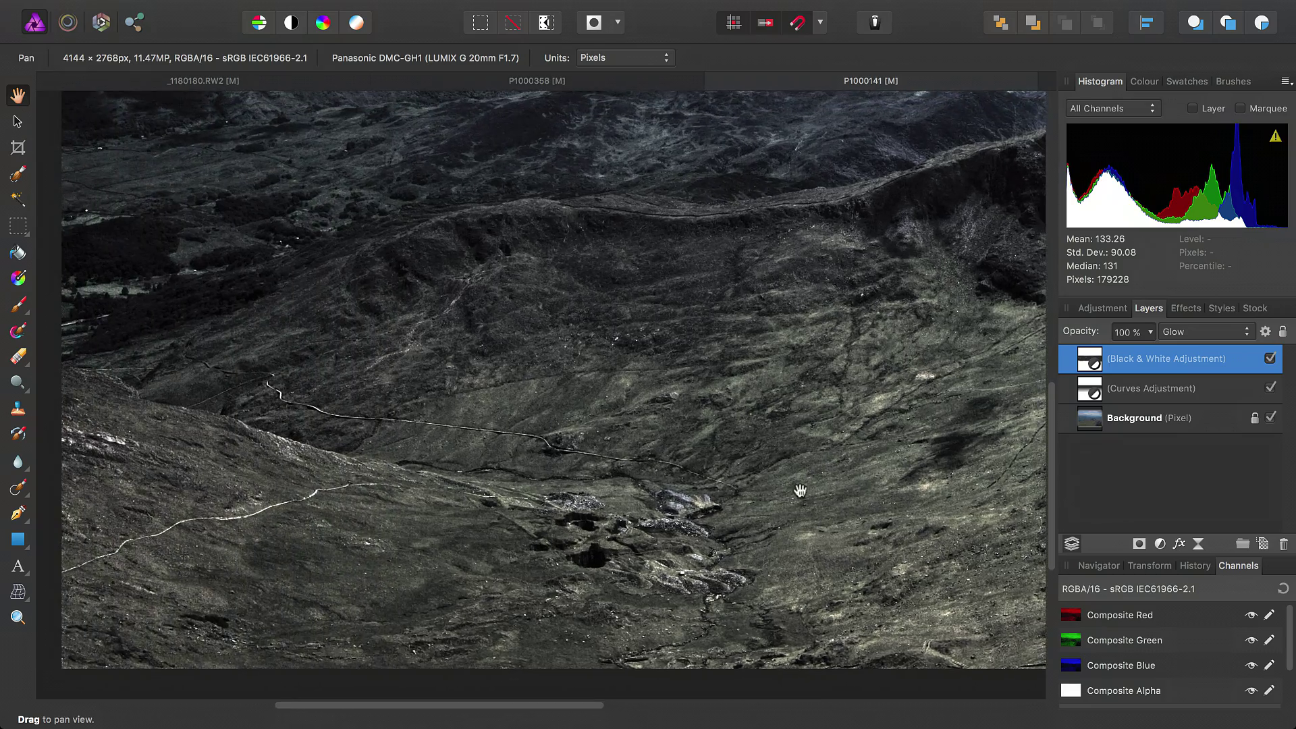
pyautogui.hscroll(-3, 648, 483)
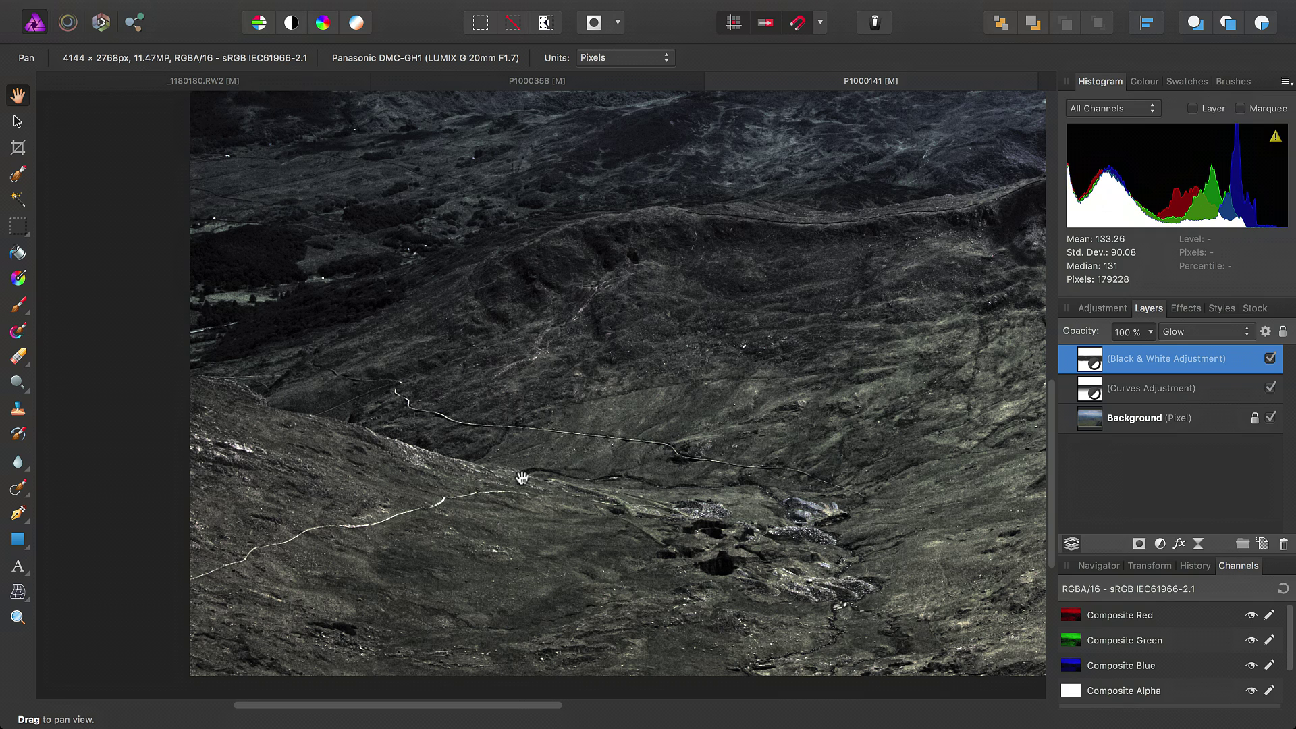
pyautogui.press('super+0')
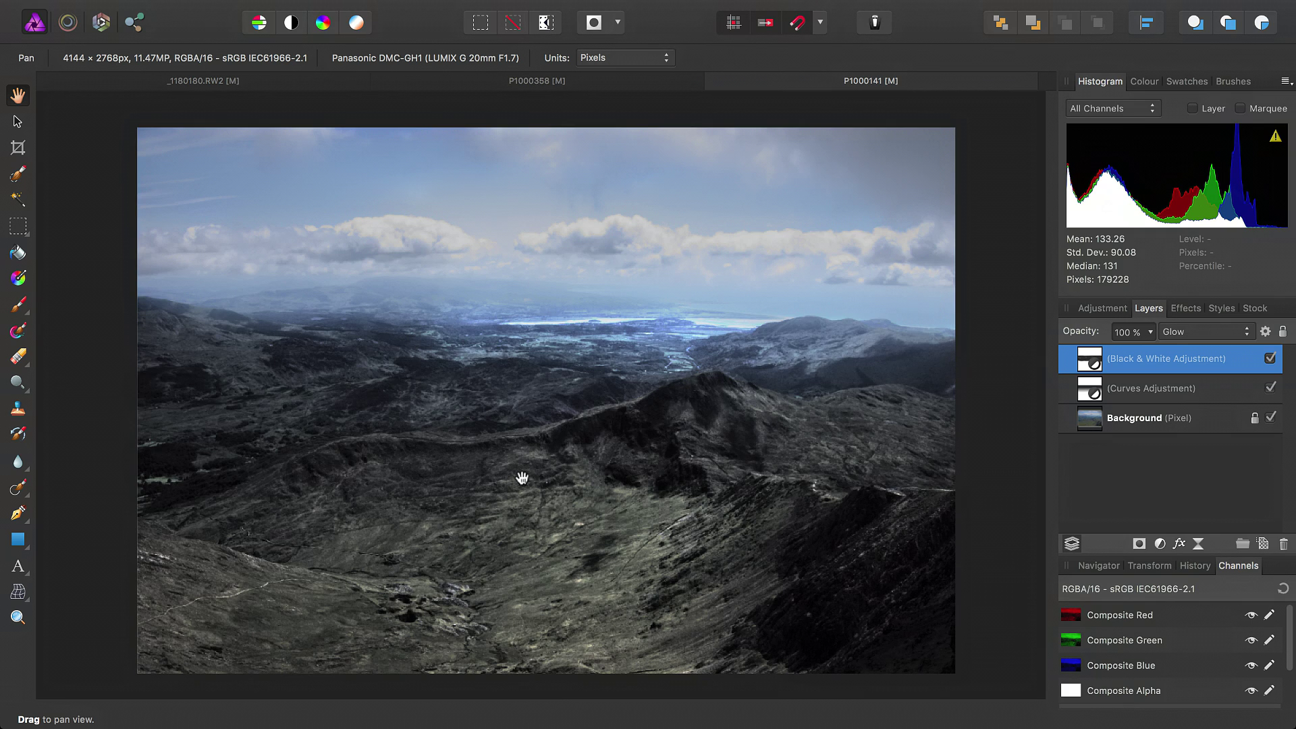